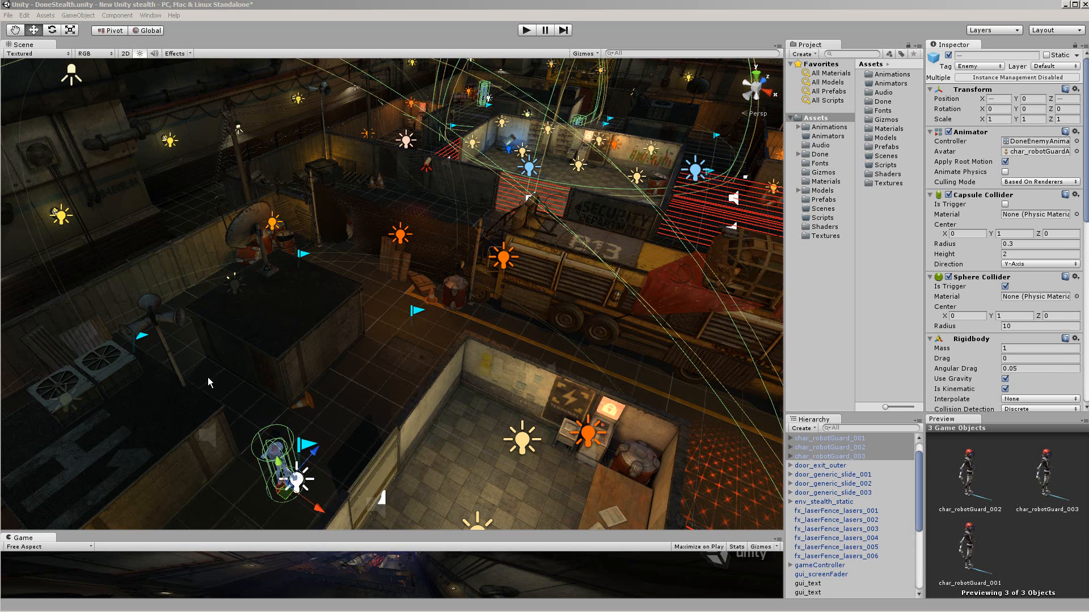
- Run the game and watch the robot guards patrol their waypoints in the scene
{"action": "left_click", "coordinate": [527, 30]}
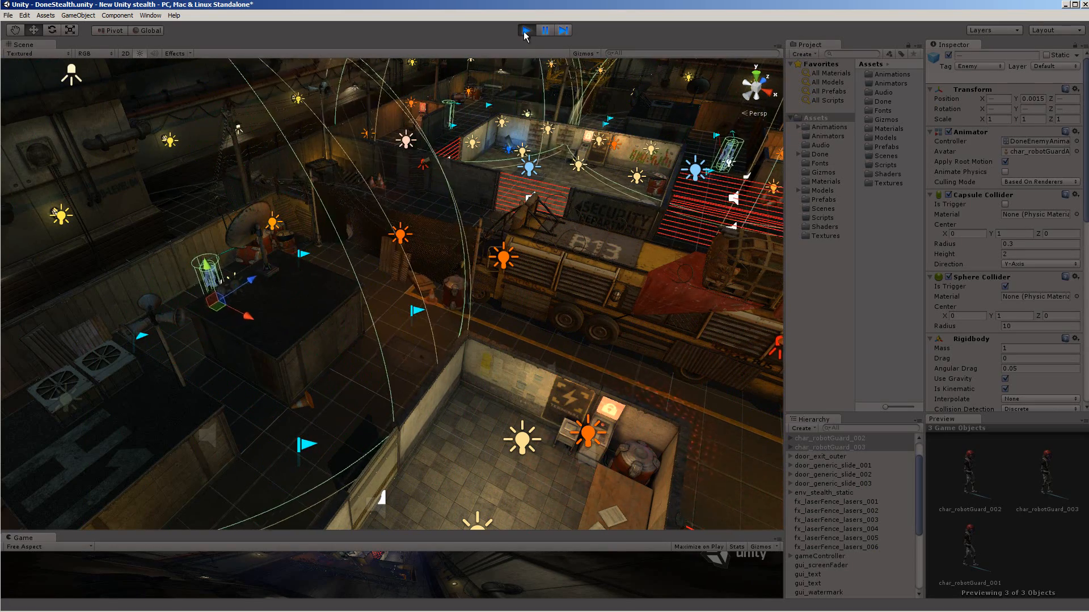
{"action": "mouse_move", "coordinate": [571, 243]}
{"action": "left_mouse_down", "text": "alt"}
{"action": "mouse_move", "coordinate": [549, 267]}
{"action": "mouse_move", "coordinate": [549, 226]}
{"action": "mouse_move", "coordinate": [587, 222]}
{"action": "mouse_move", "coordinate": [588, 199]}
{"action": "mouse_move", "coordinate": [566, 253]}
{"action": "left_mouse_up", "text": "alt"}
{"action": "scroll", "coordinate": [590, 207], "scroll_direction": "up", "scroll_amount": 5}
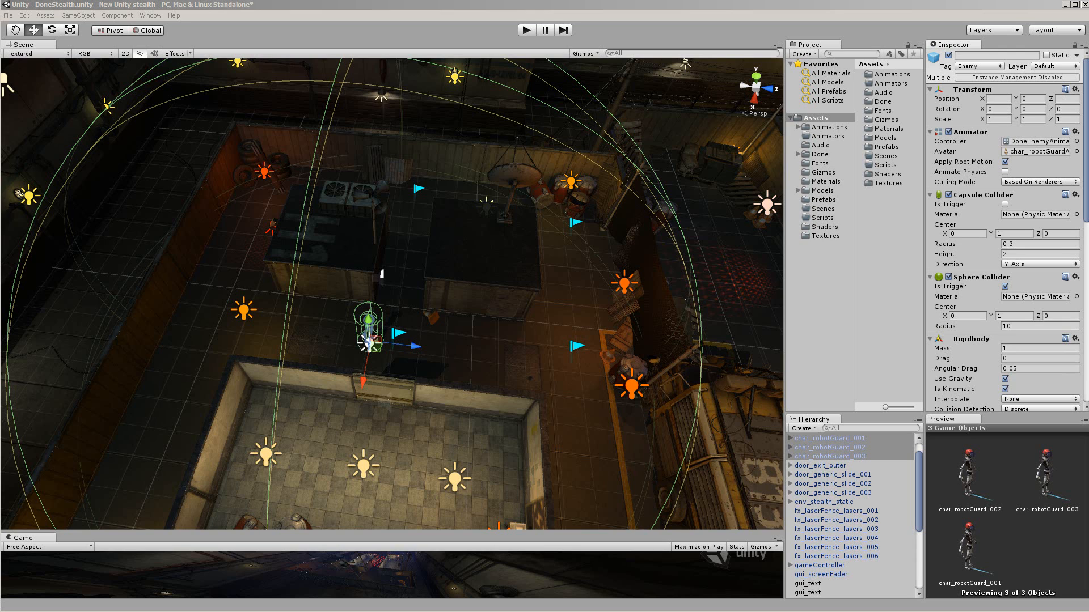
- Select char_robotGuard_001, play the game to watch its patrol between waypoints, and stop playback
{"action": "left_click", "coordinate": [368, 335]}
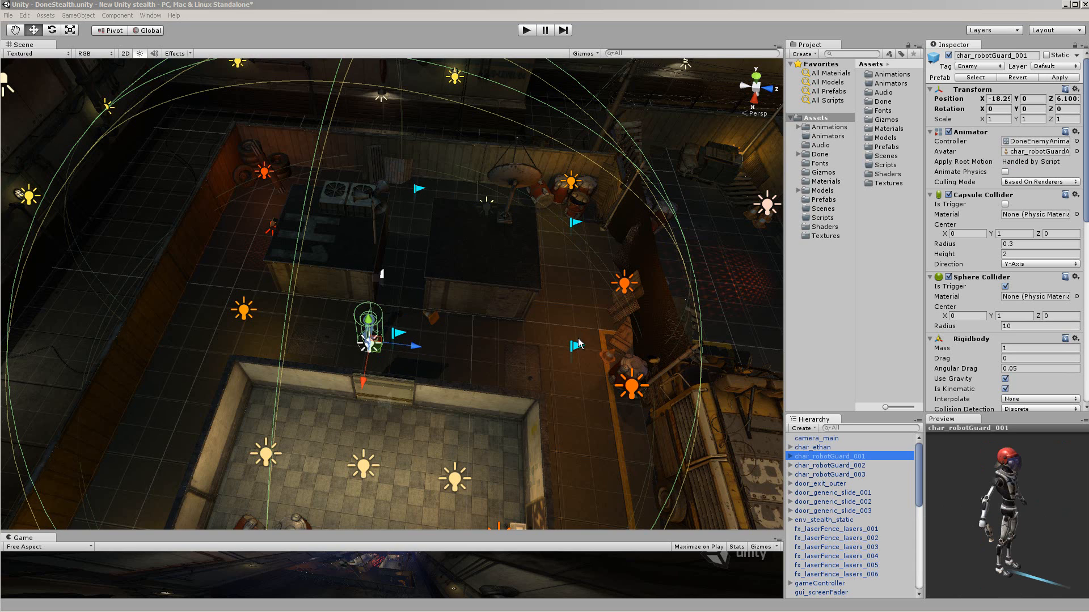
{"action": "left_click", "coordinate": [526, 33]}
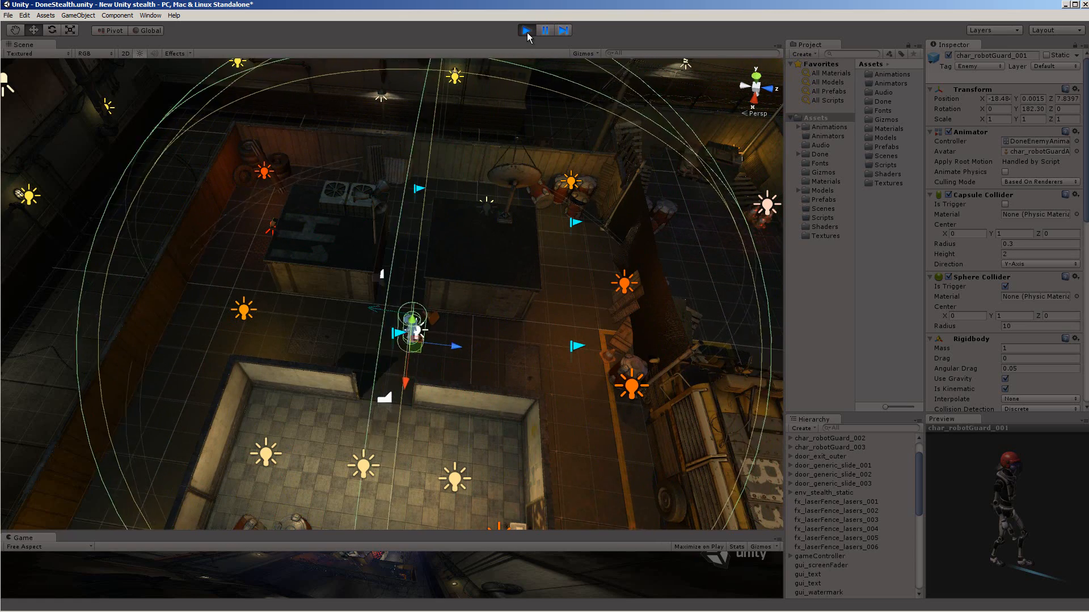
{"action": "left_click", "coordinate": [526, 31]}
{"action": "key", "text": "alt+Tab"}
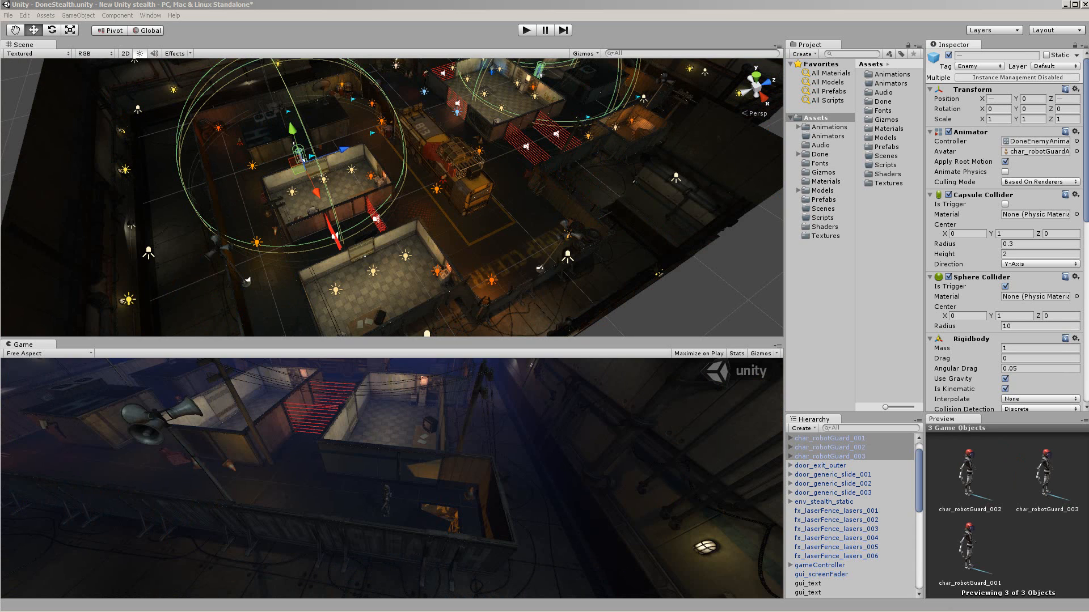
- Play-test the level by running the player character past the H1 container towards the B13 truck to see how the guards react
{"action": "left_click", "coordinate": [525, 30]}
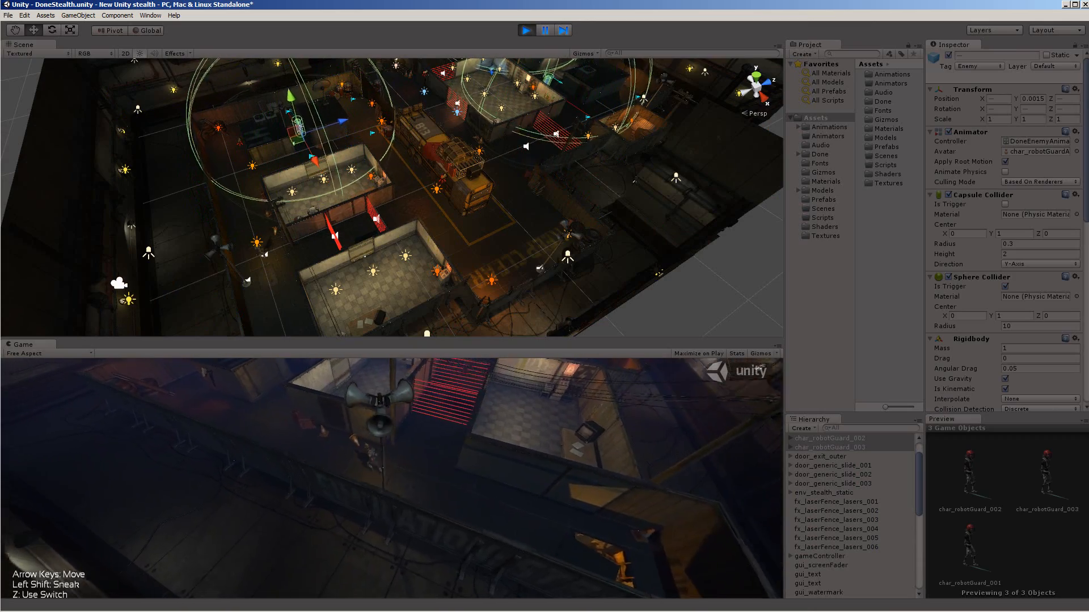
{"action": "key", "text": "Left"}
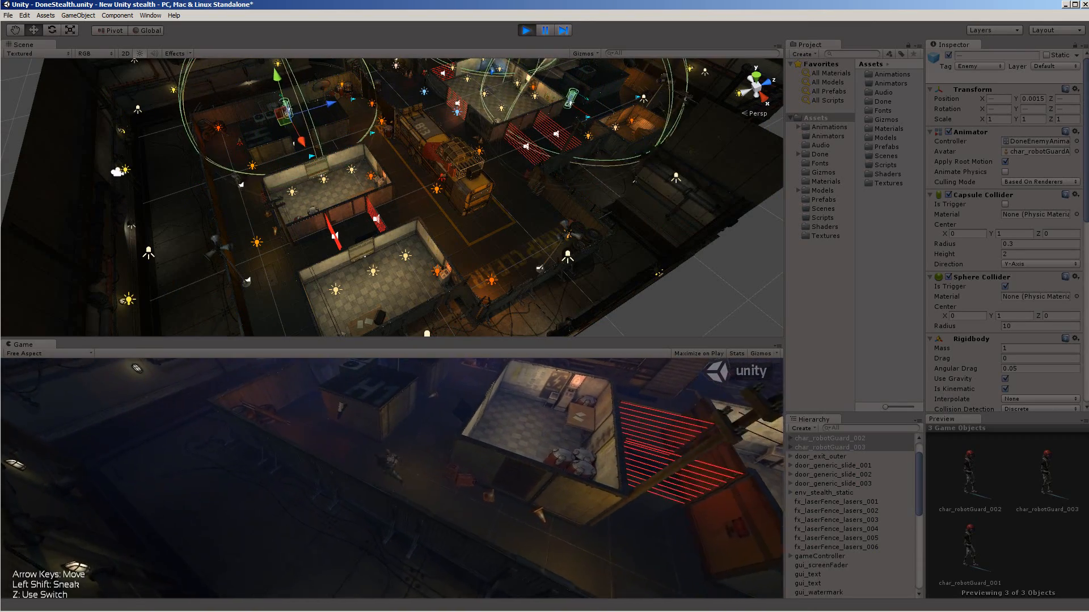
{"action": "key", "text": "Left"}
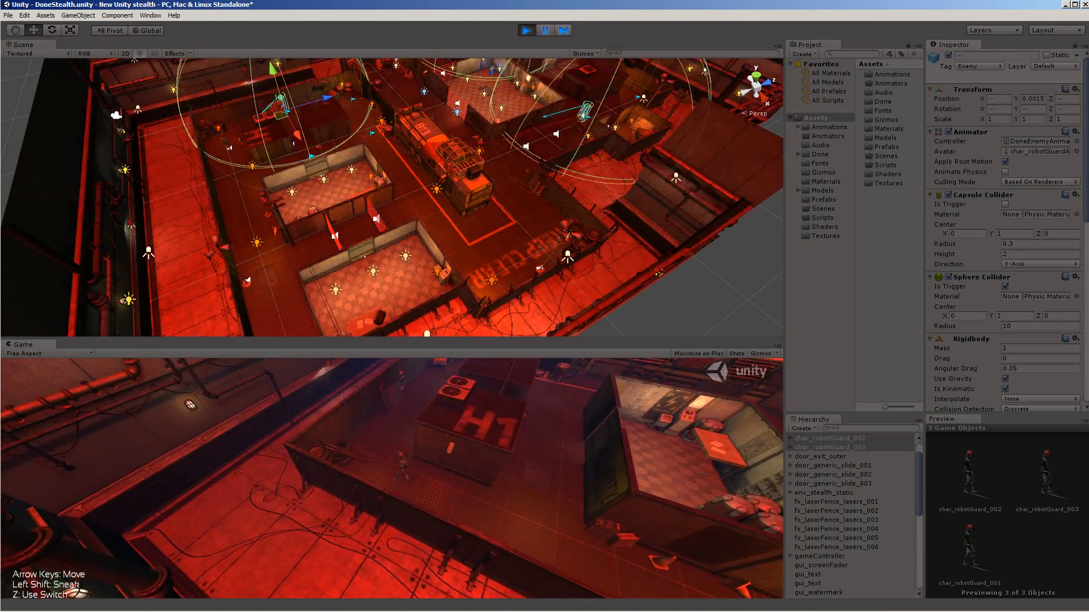
{"action": "key", "text": "Up"}
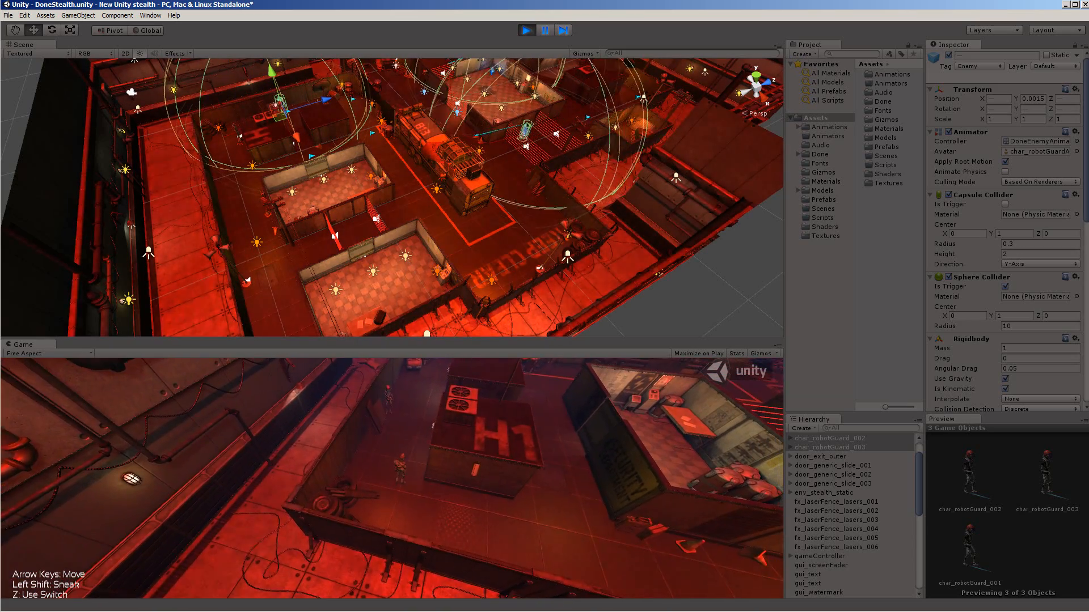
{"action": "key", "text": "Up"}
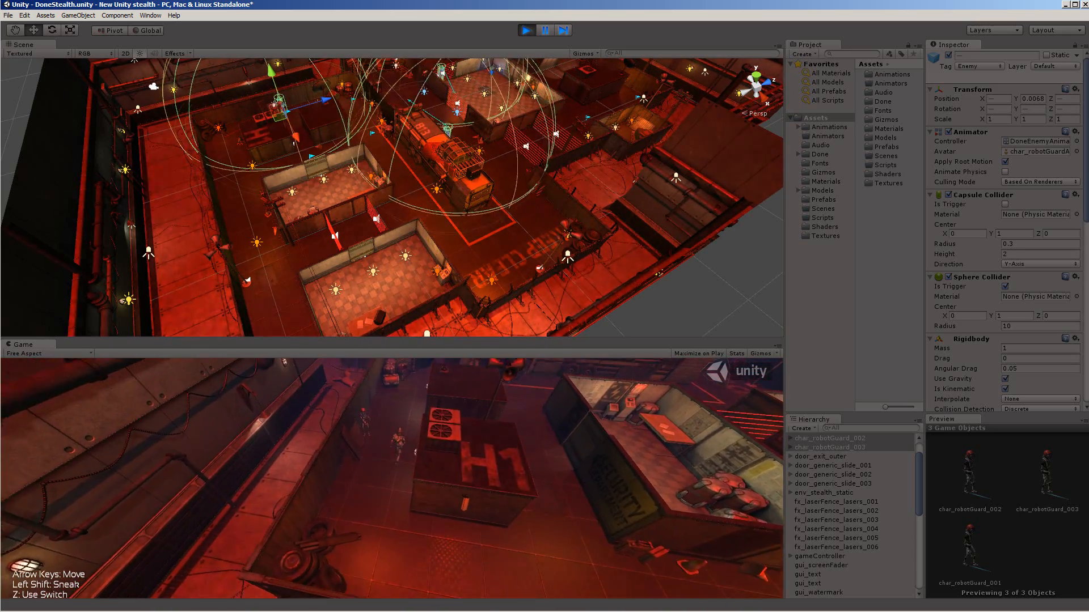
{"action": "key", "text": "Up"}
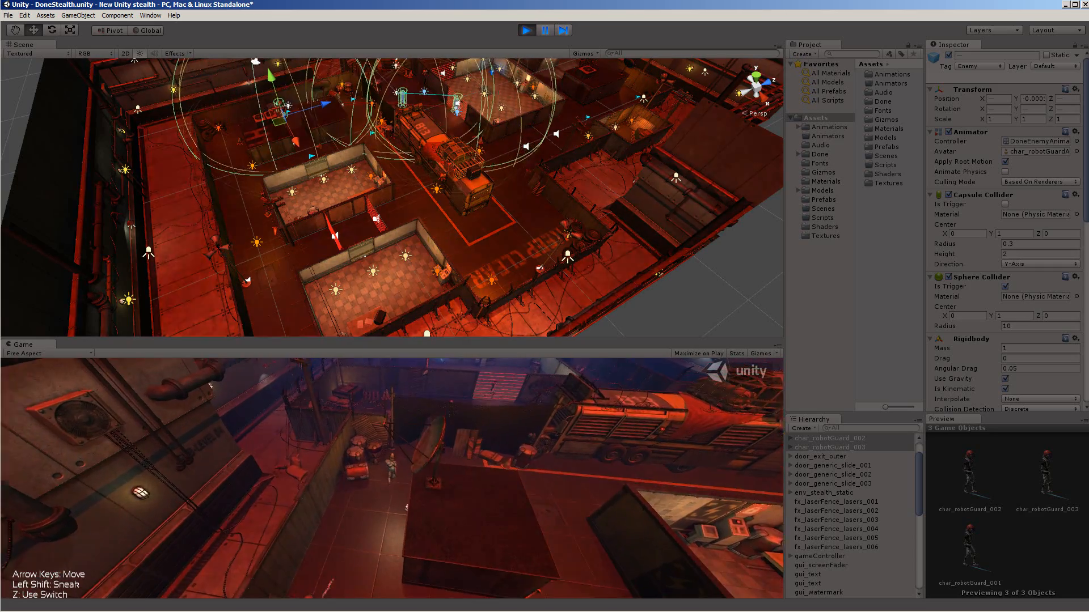
{"action": "key", "text": "Up"}
{"action": "key", "text": "Right"}
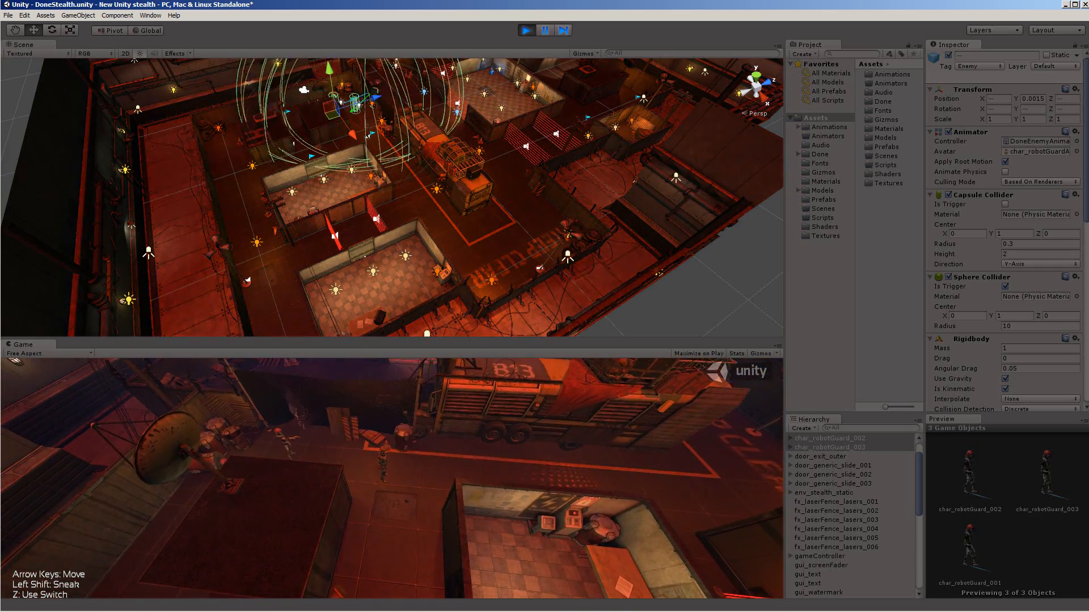
- Run the player character back around the building near the fence to observe the guards' pursuit, and end the play test
{"action": "key", "text": "Down"}
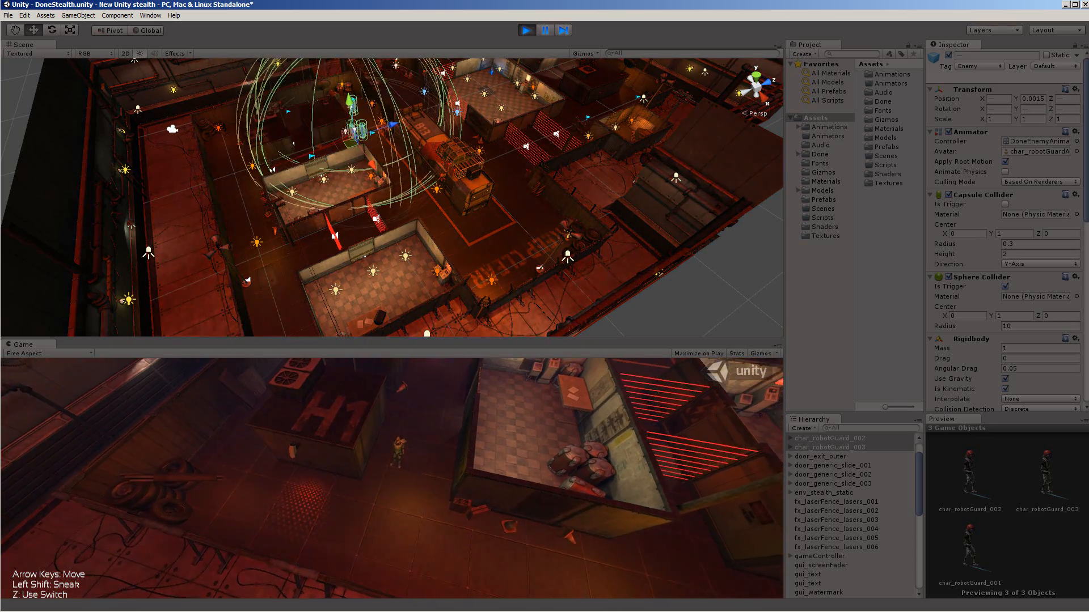
{"action": "key", "text": "Down"}
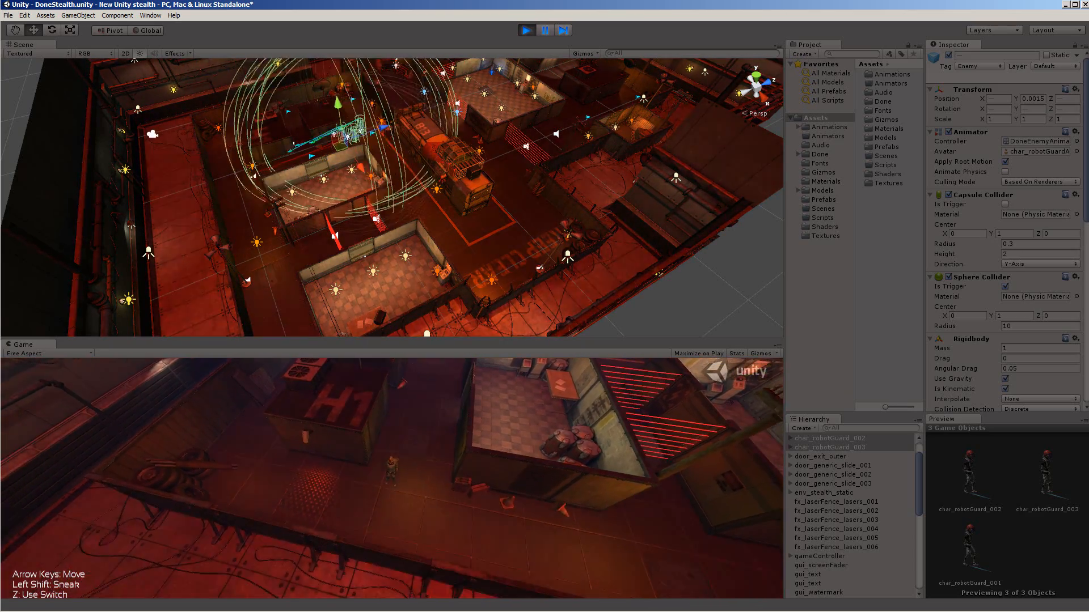
{"action": "key", "text": "Right"}
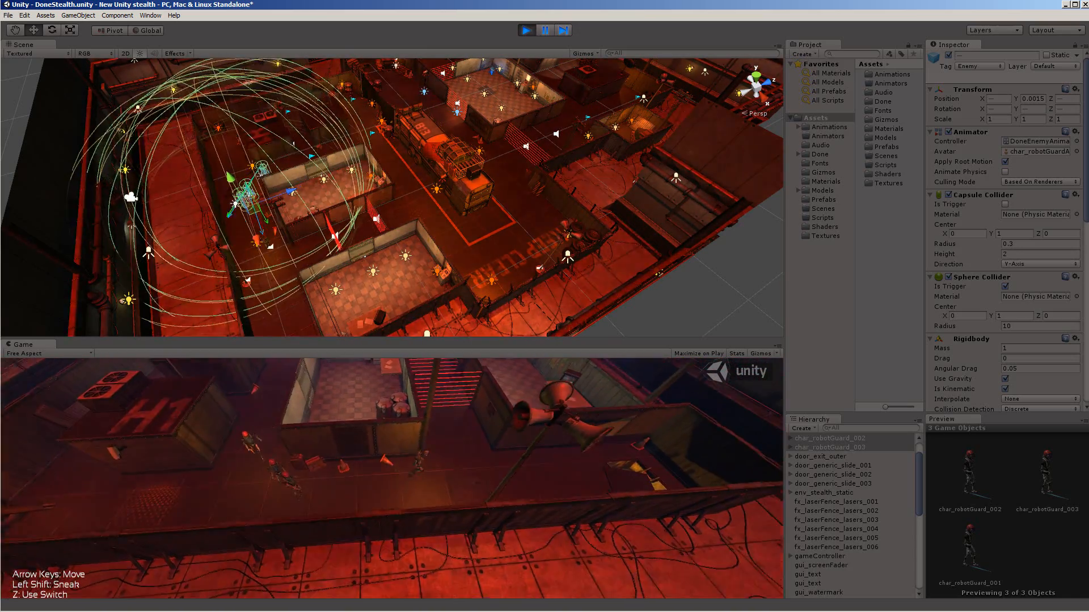
{"action": "key", "text": "Right"}
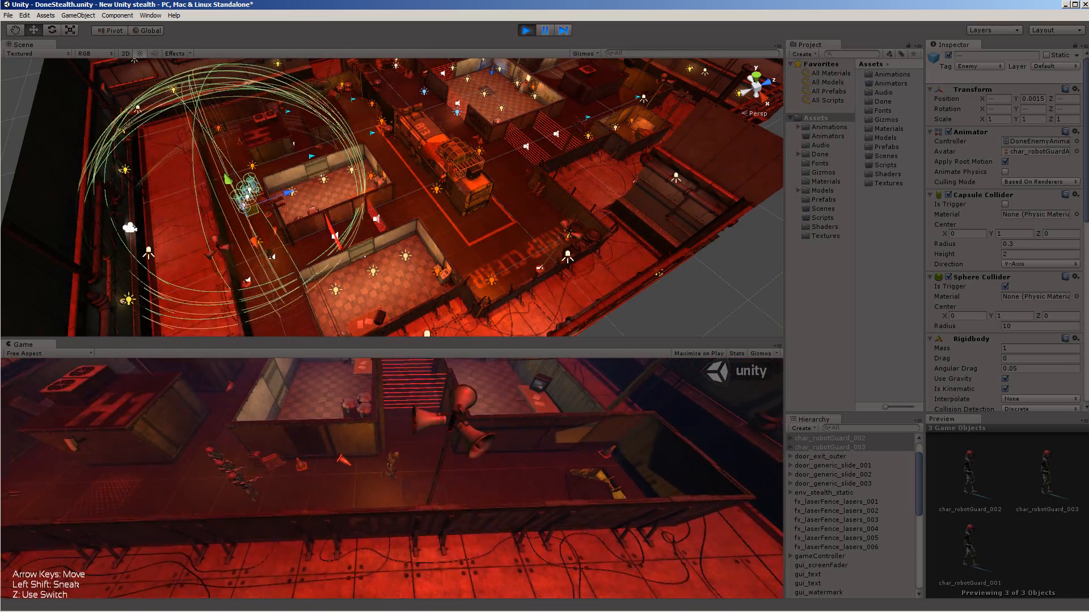
{"action": "key", "text": "Left"}
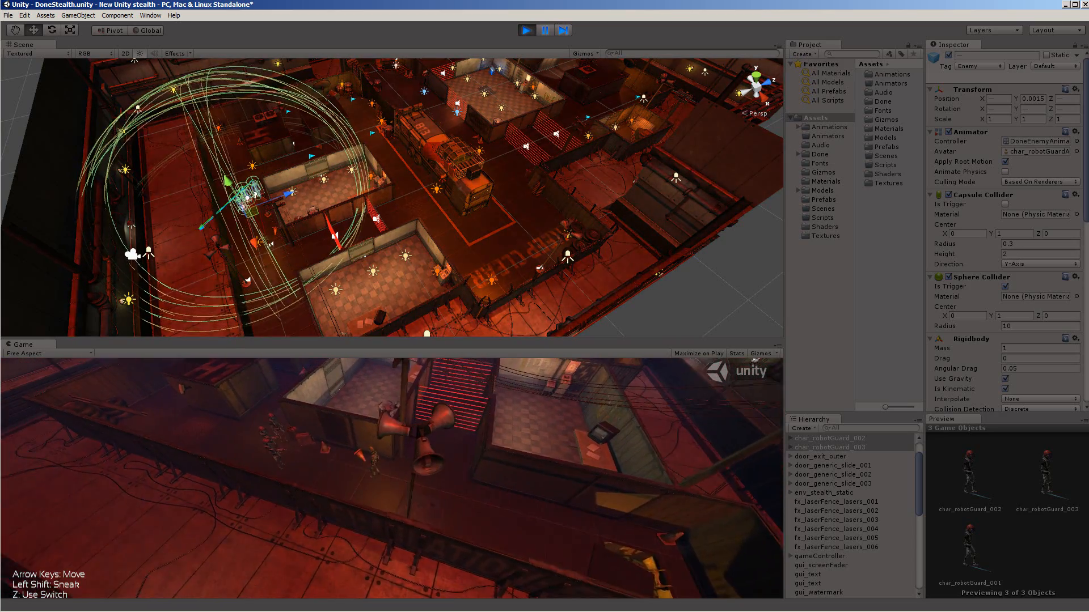
{"action": "key", "text": "Left"}
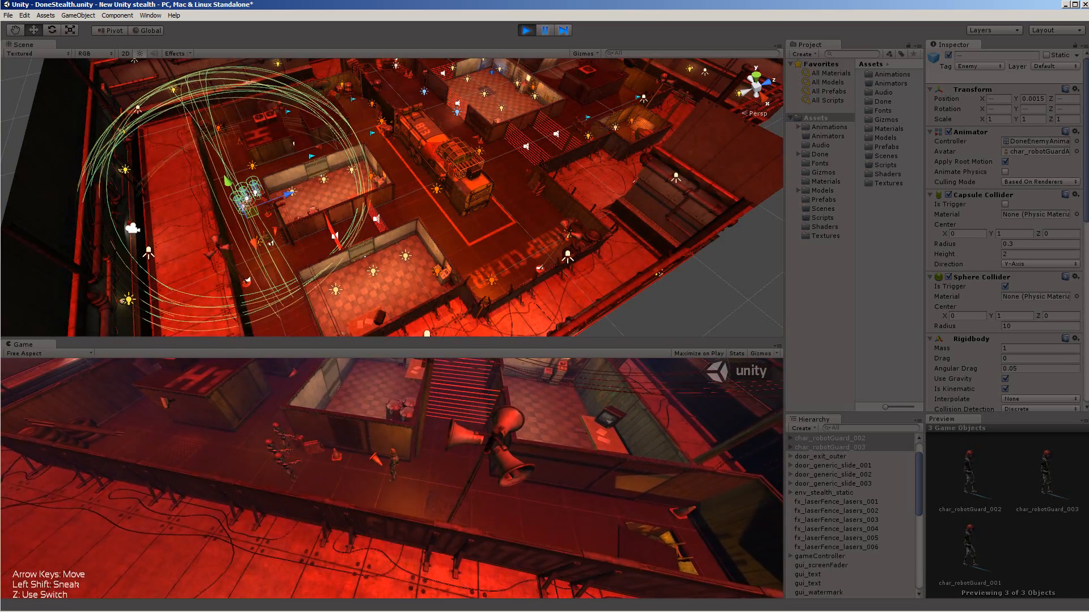
{"action": "left_click", "coordinate": [527, 30]}
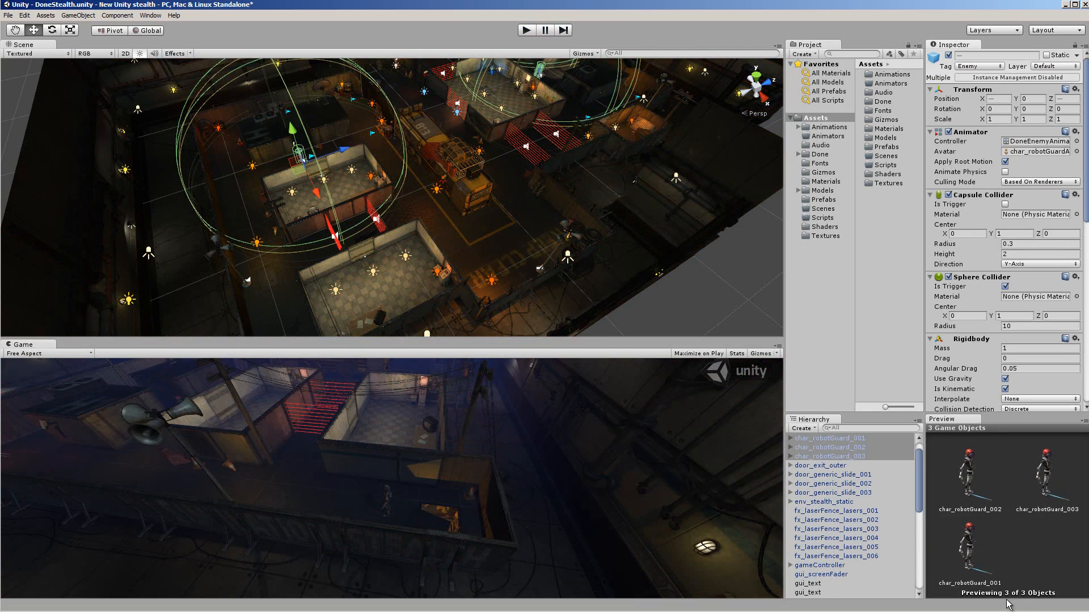
- Frame char_robotGuard_001 in the scene and run the game to observe it up close
{"action": "double_click", "coordinate": [830, 438]}
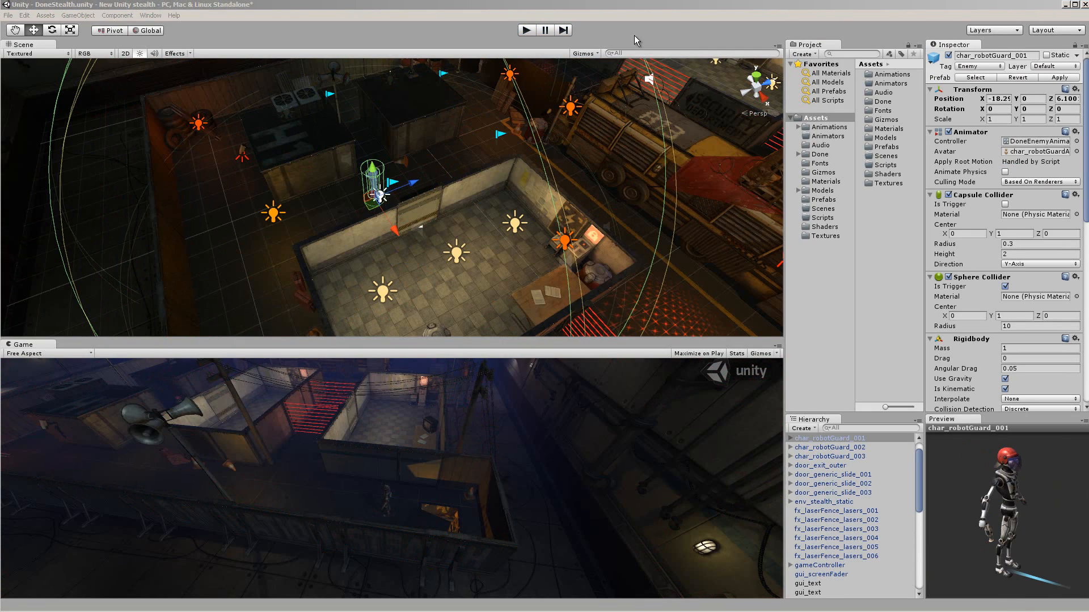
{"action": "left_click", "coordinate": [526, 30]}
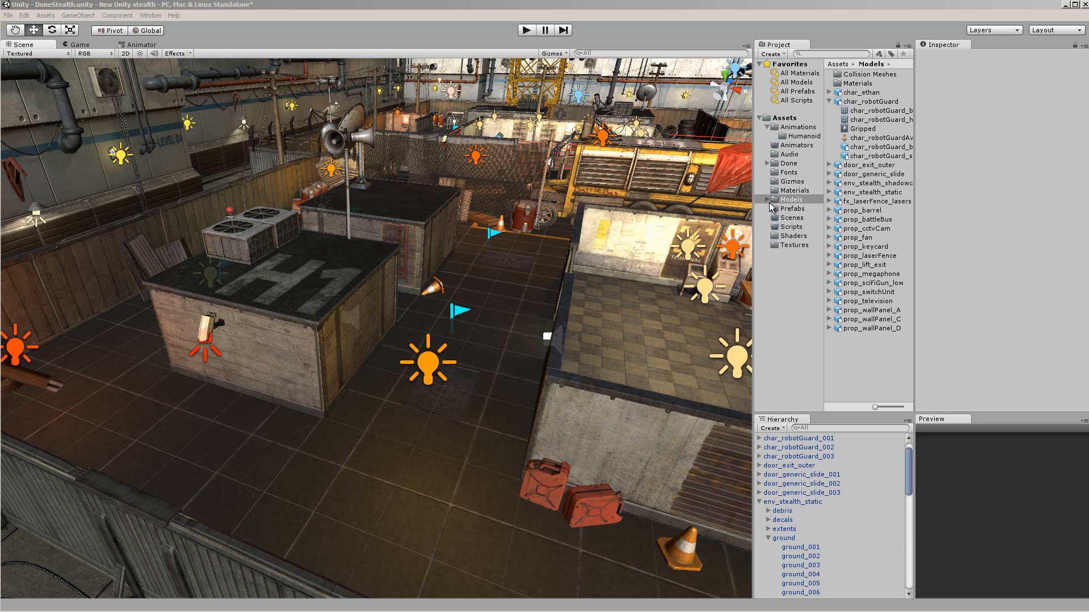
- Place the char_robotGuard model on the floor between the H1 container and the building, at about X -18, Y 0, Z 6.5
{"action": "left_click", "coordinate": [868, 102]}
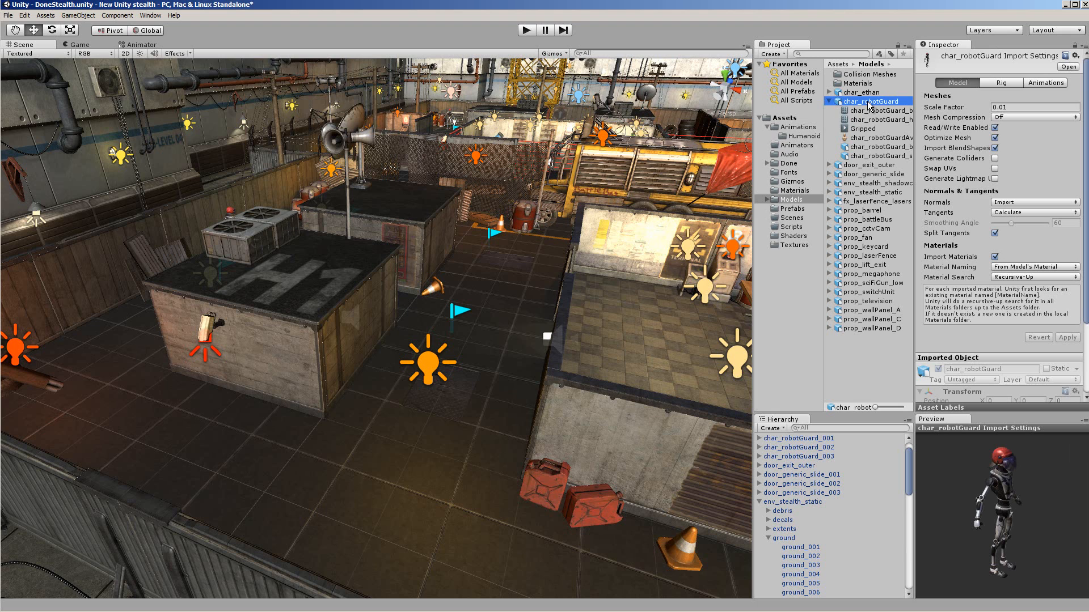
{"action": "left_click_drag", "start_coordinate": [869, 104], "coordinate": [636, 177]}
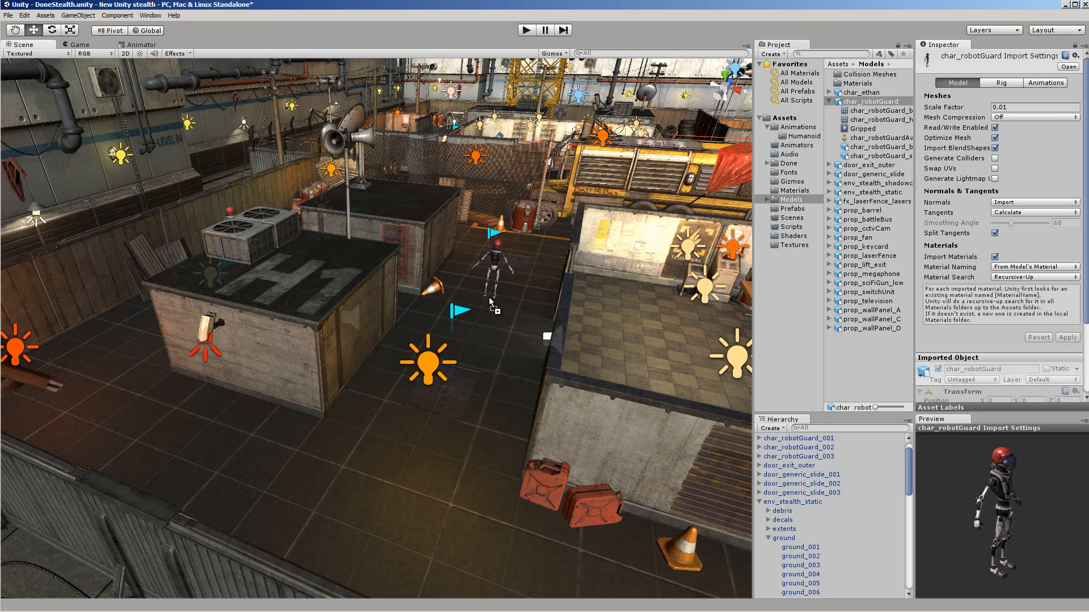
{"action": "left_click_drag", "start_coordinate": [485, 300], "coordinate": [485, 302]}
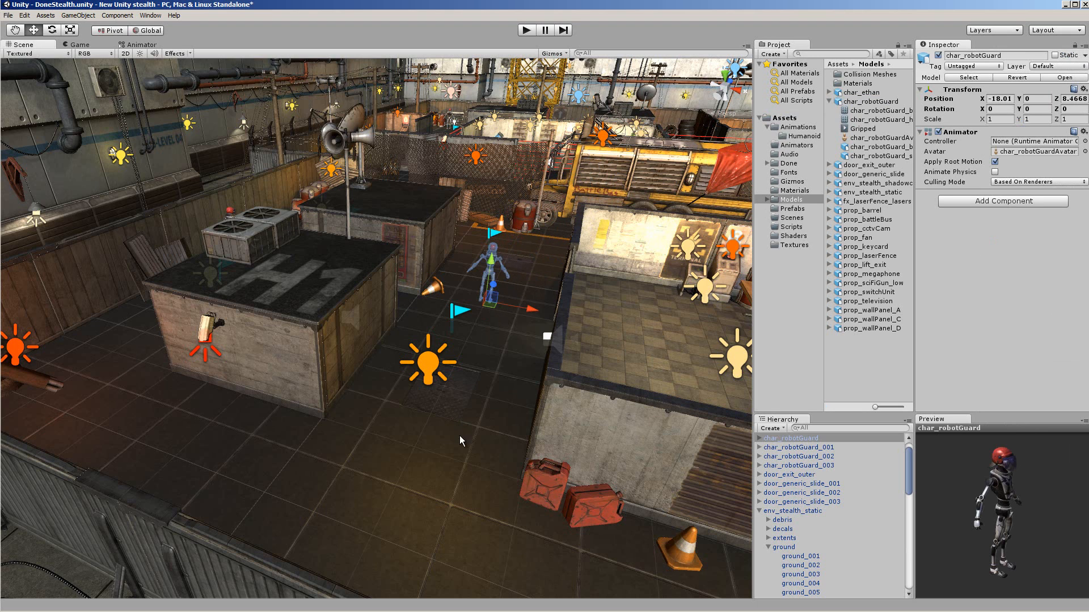
{"action": "key", "text": "f"}
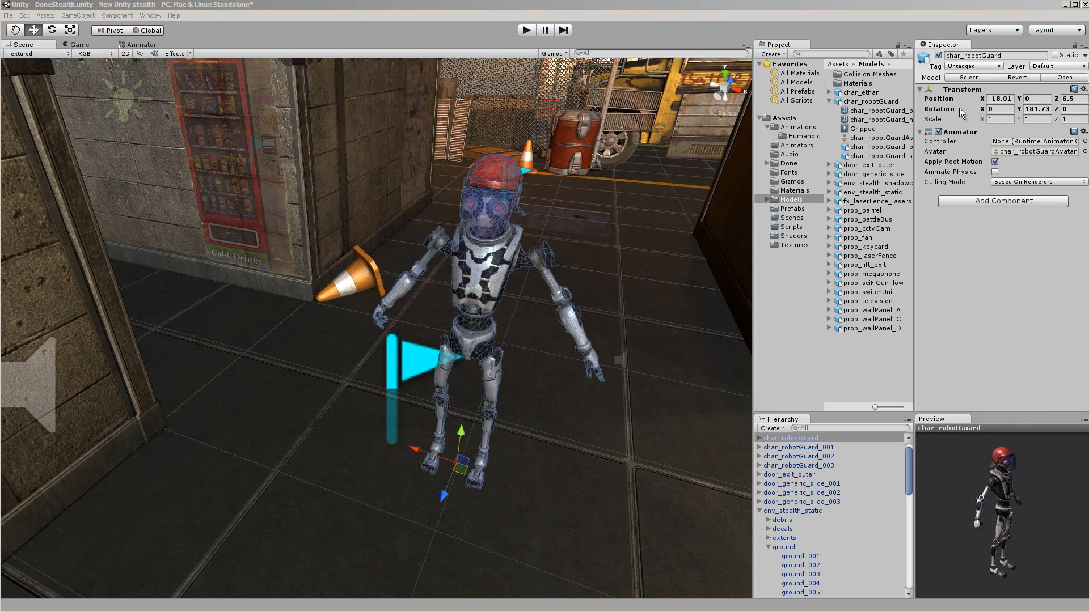
- Set the new char_robotGuard's Y rotation to 180
{"action": "left_click", "coordinate": [1050, 109]}
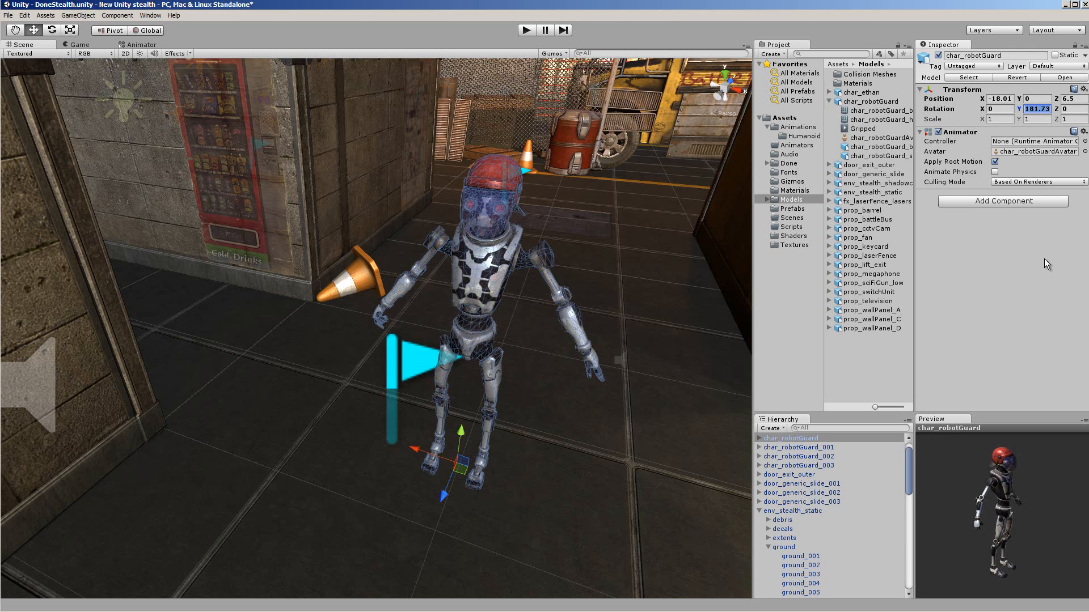
{"action": "type", "text": "1802"}
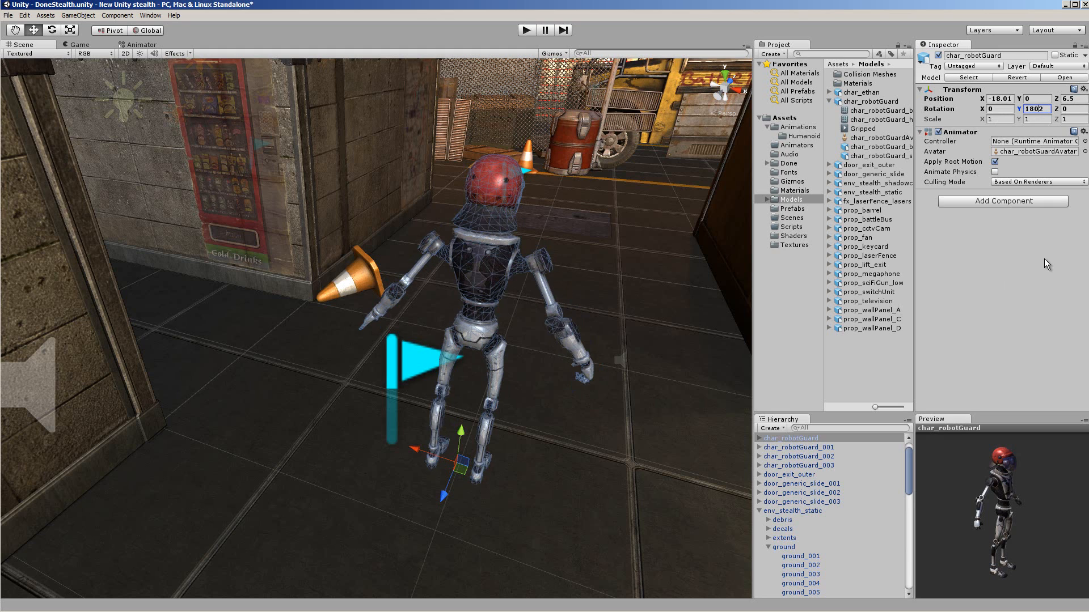
{"action": "key", "text": "BackSpace"}
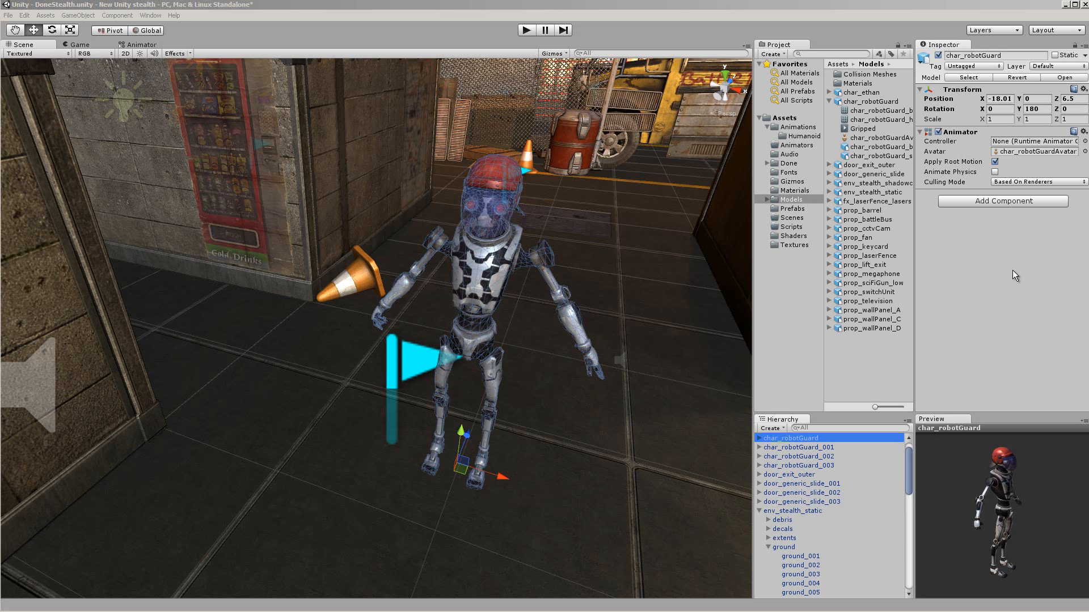
- Enable Use Light Probes on char_robotGuard_body's Skinned Mesh Renderer, toggling it to compare the lighting
{"action": "left_click", "coordinate": [761, 439]}
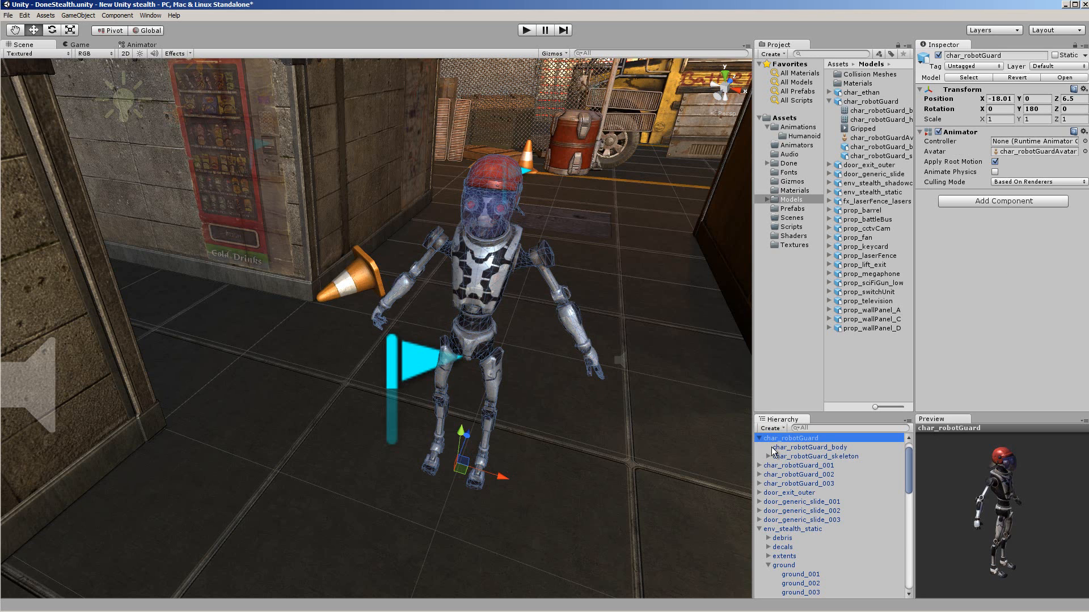
{"action": "left_click", "coordinate": [802, 448]}
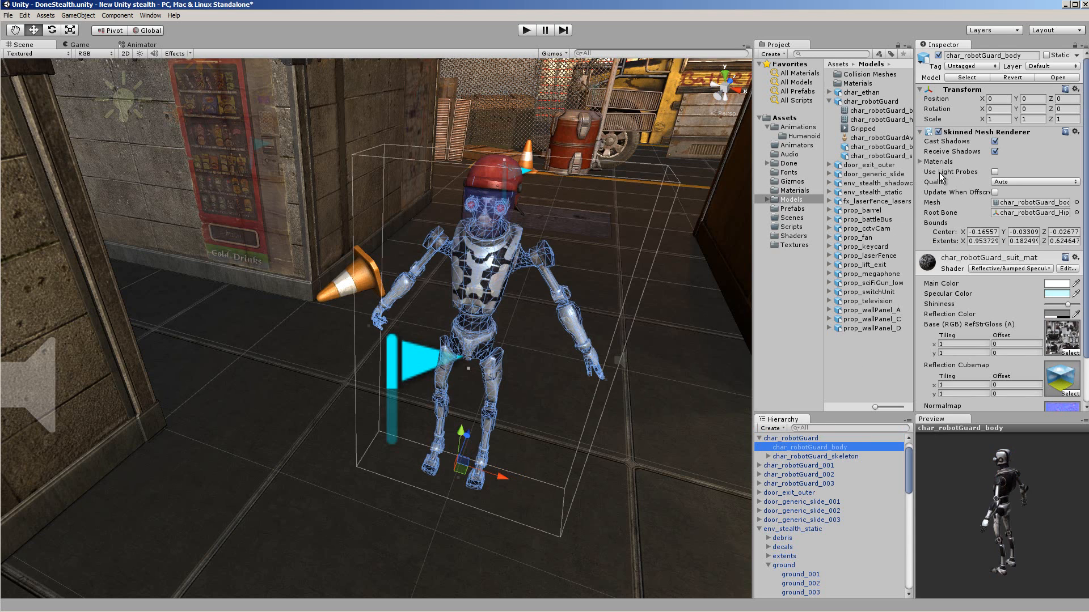
{"action": "left_click", "coordinate": [994, 173]}
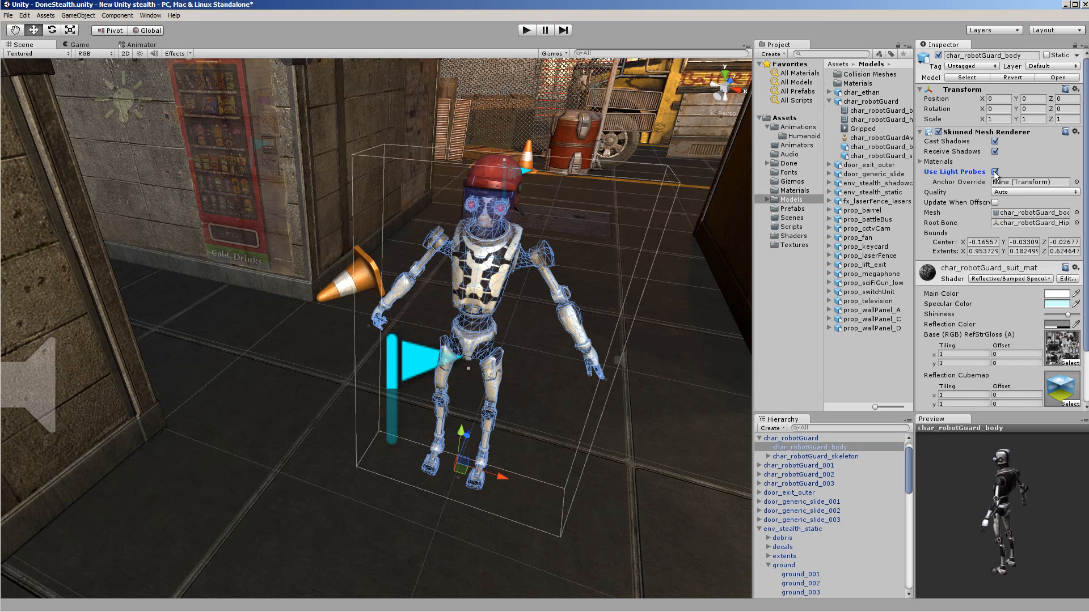
{"action": "left_click", "coordinate": [994, 172]}
{"action": "left_click", "coordinate": [995, 173]}
{"action": "left_click", "coordinate": [994, 173]}
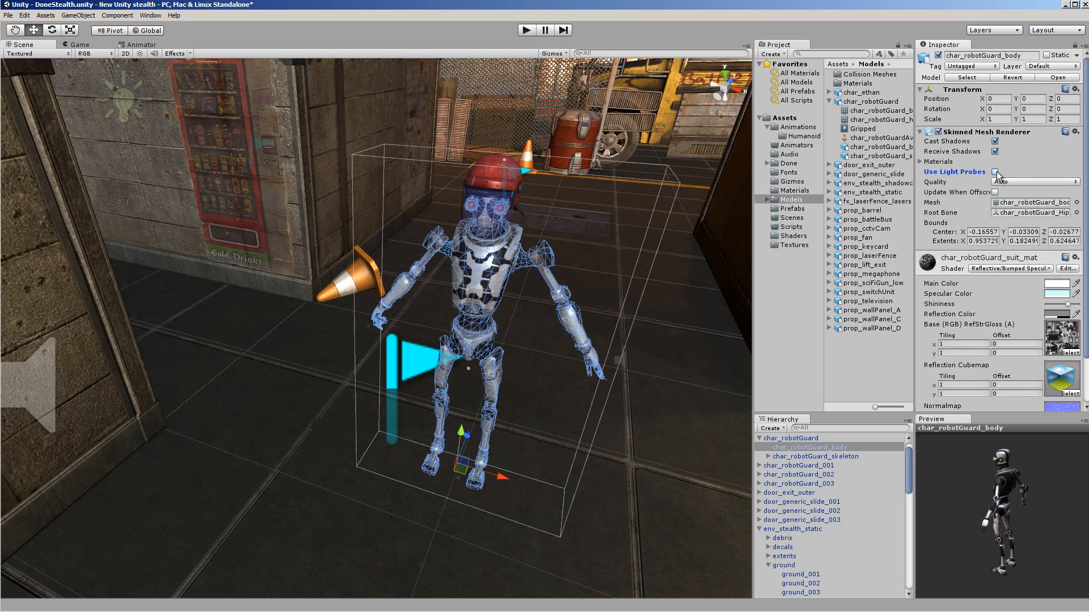
{"action": "left_click", "coordinate": [995, 173]}
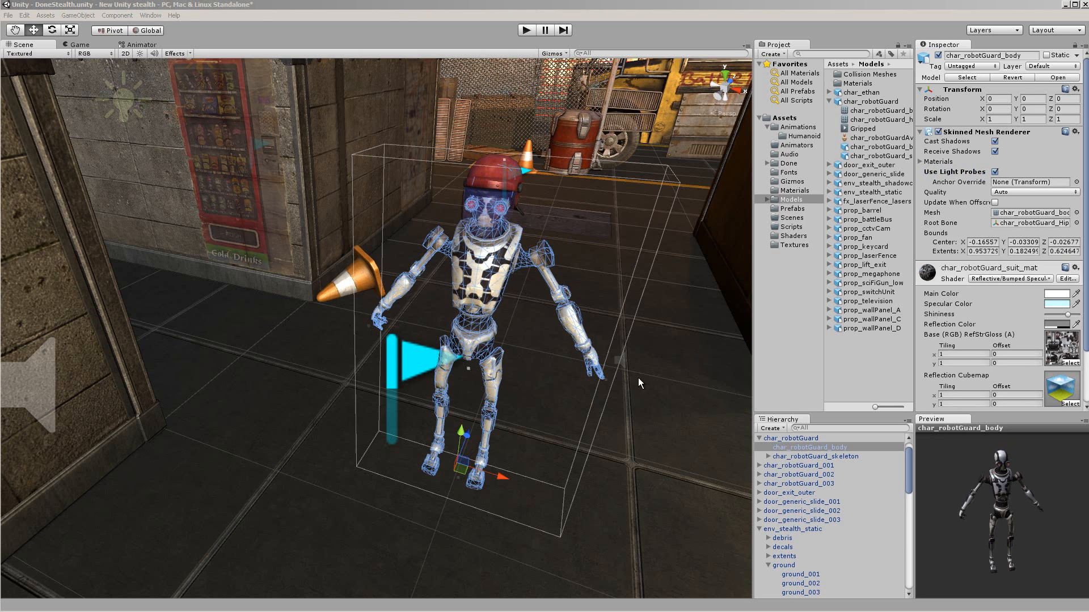
- Enable Use Light Probes on the Mesh Renderer of char_robotGuard_helmet, found under the skeleton's head
{"action": "left_click", "coordinate": [768, 456]}
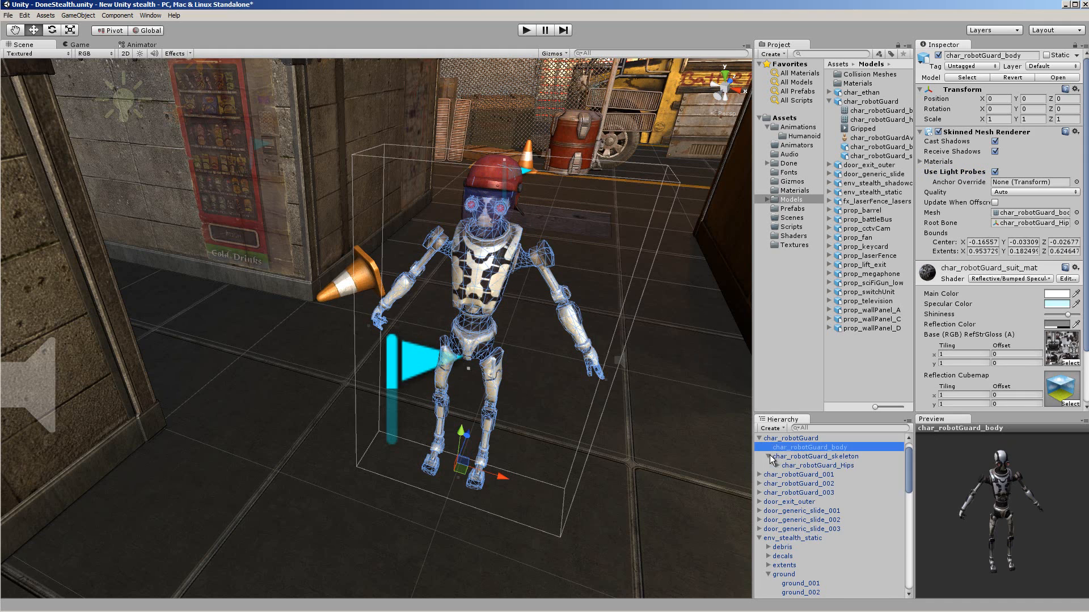
{"action": "left_click", "coordinate": [778, 465]}
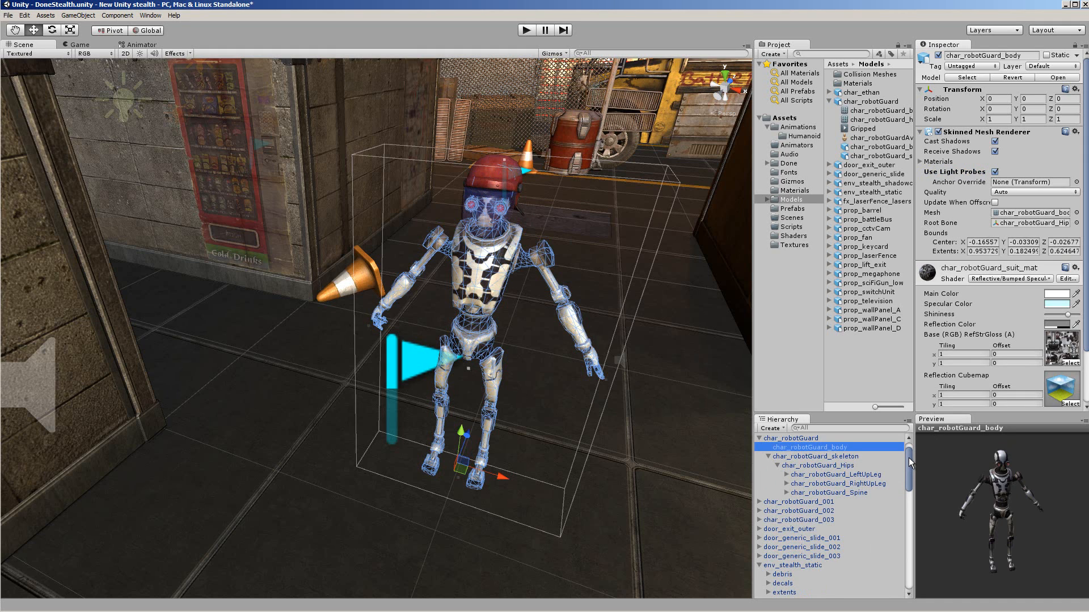
{"action": "scroll", "coordinate": [908, 457], "scroll_direction": "up", "scroll_amount": 1}
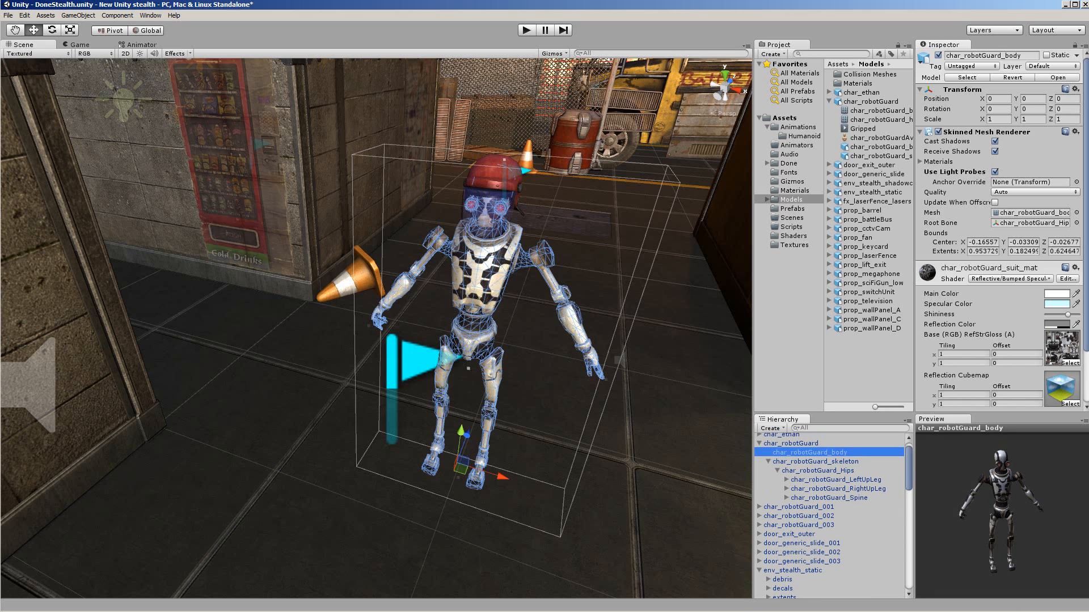
{"action": "left_click", "coordinate": [489, 185]}
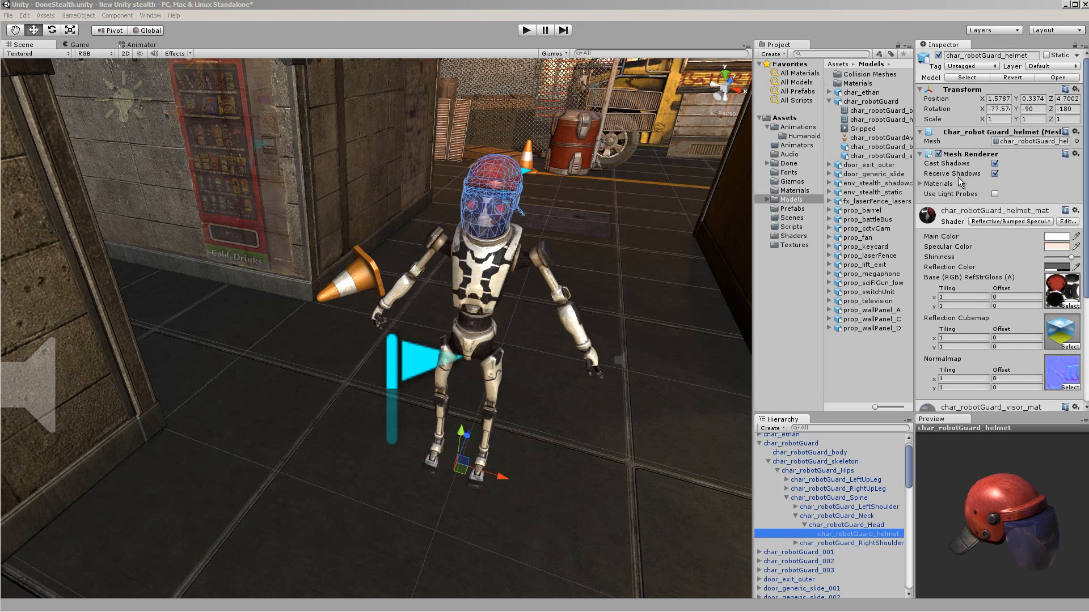
{"action": "left_click", "coordinate": [994, 194]}
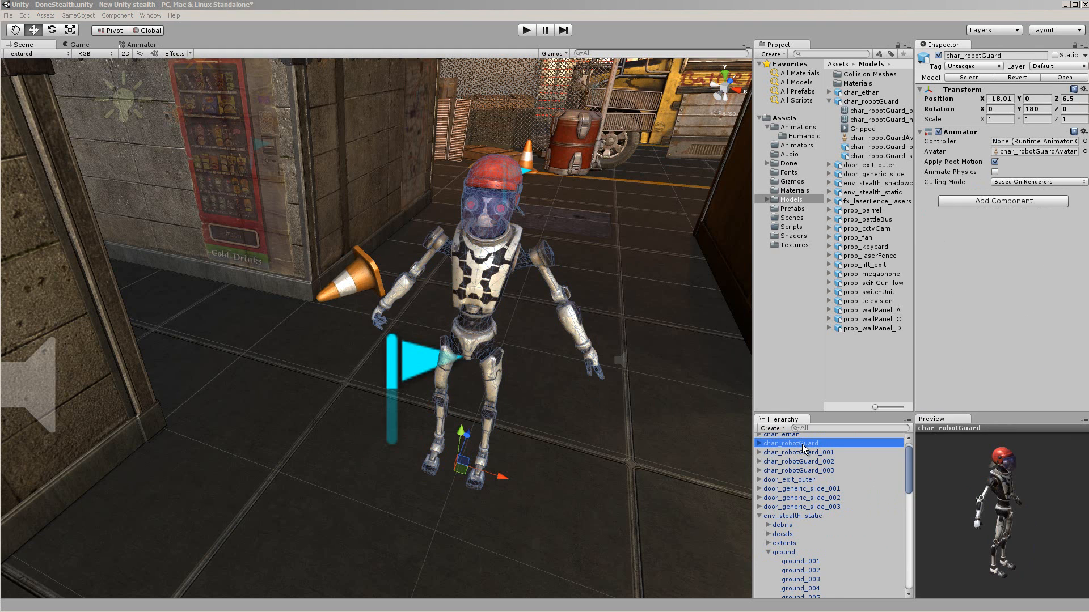
- Tag the parent char_robotGuard object as Enemy
{"action": "left_click", "coordinate": [838, 443]}
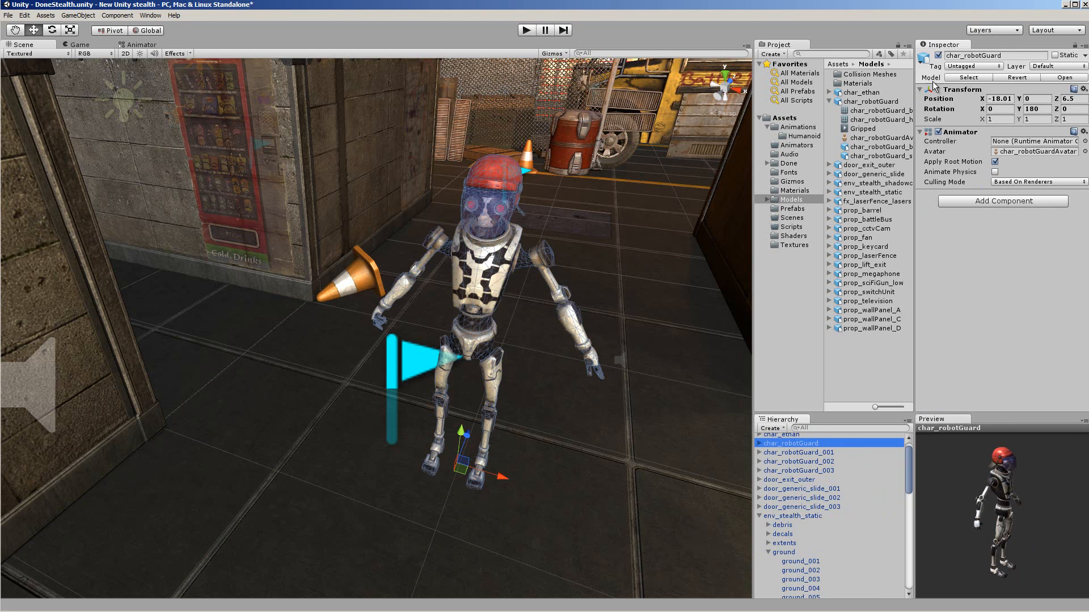
{"action": "left_click", "coordinate": [973, 67]}
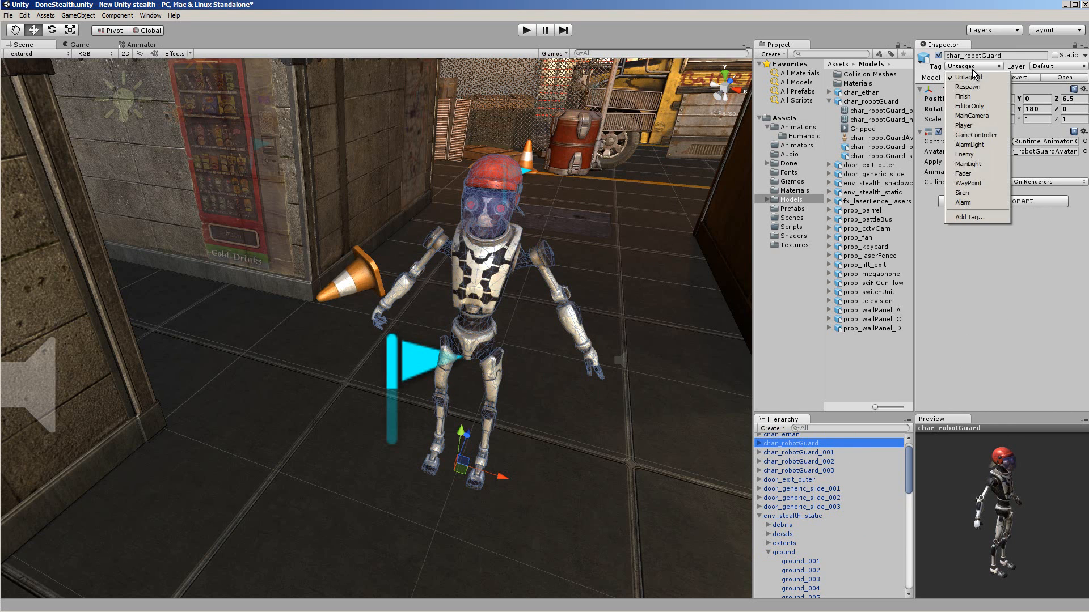
{"action": "left_click", "coordinate": [973, 155]}
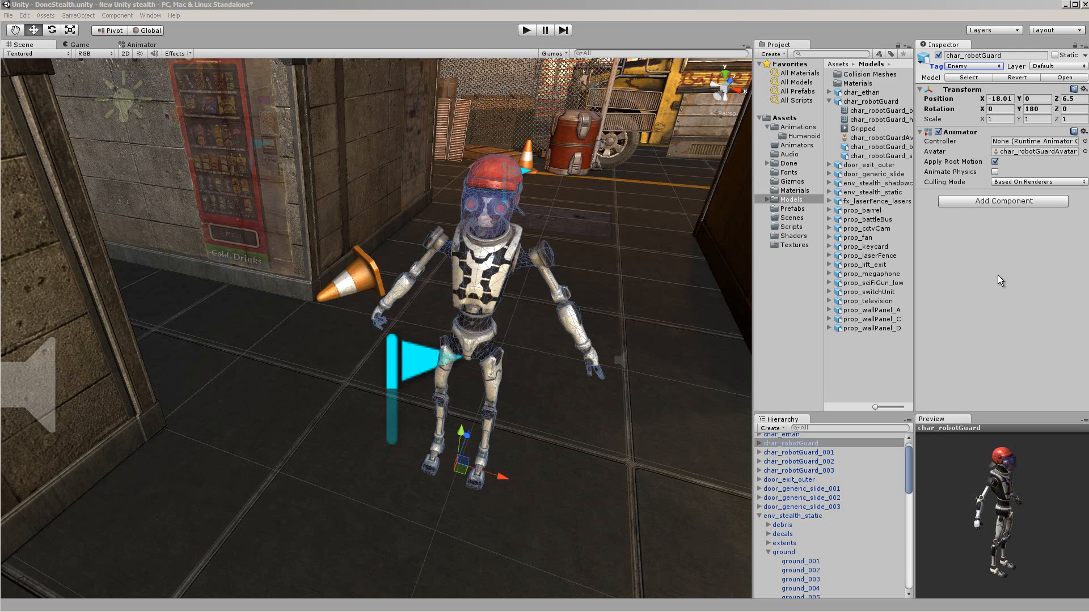
- Add a Sphere Collider to char_robotGuard with center Y 1 and radius 10, and make it a trigger
{"action": "left_click", "coordinate": [1006, 203]}
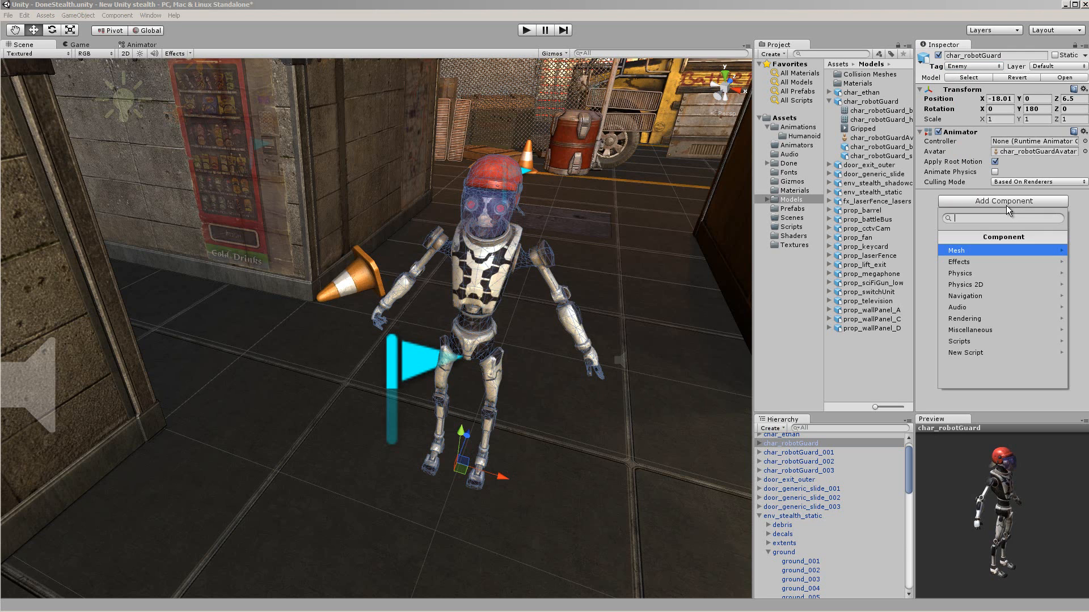
{"action": "left_click", "coordinate": [976, 274]}
{"action": "left_click", "coordinate": [991, 286]}
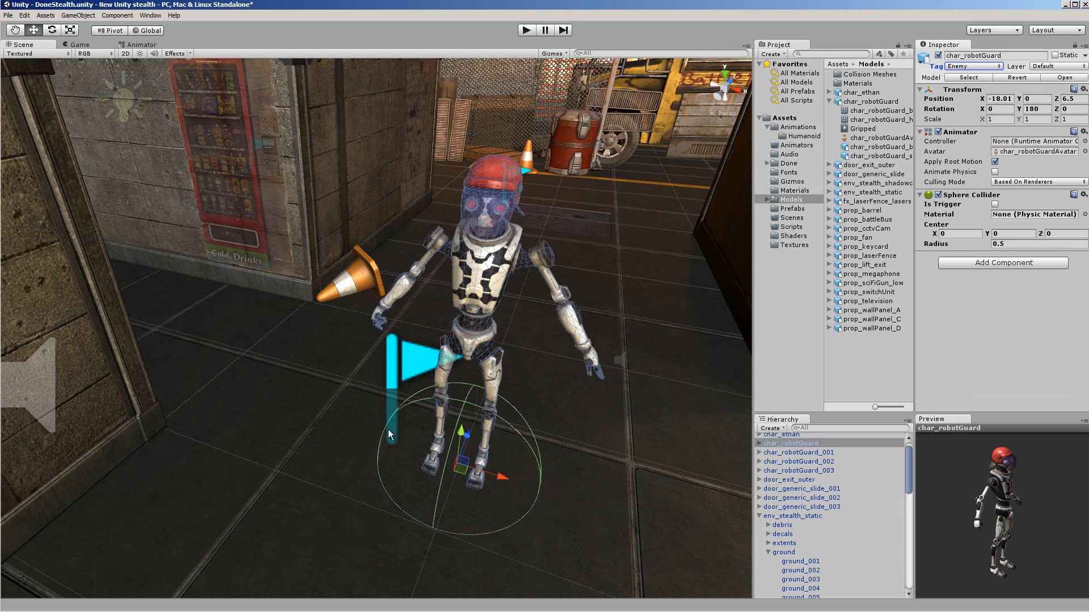
{"action": "left_click", "coordinate": [1007, 235]}
{"action": "type", "text": "1"}
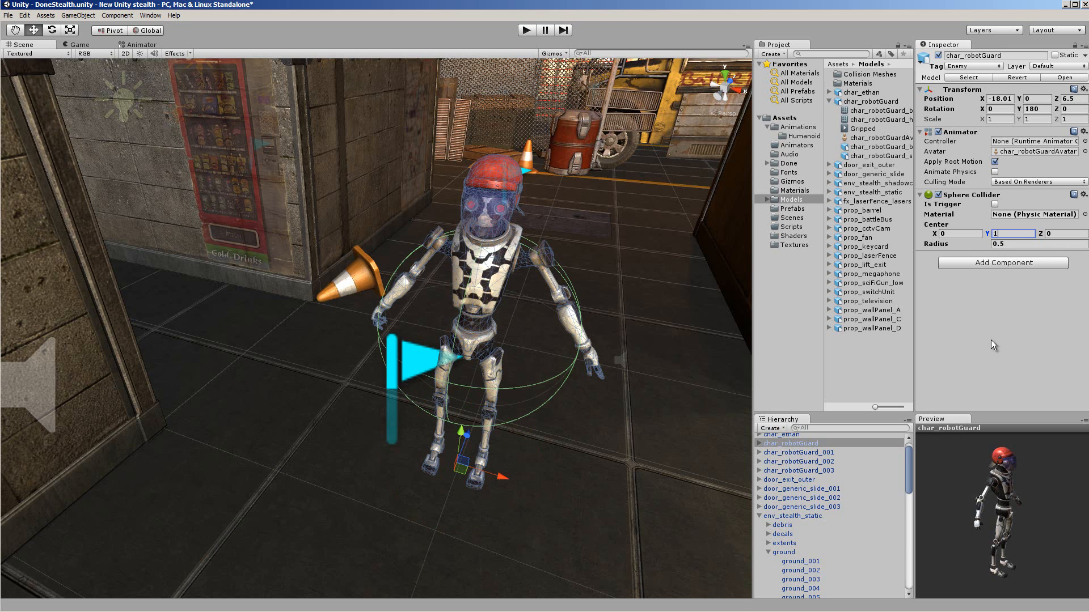
{"action": "key", "text": "Tab"}
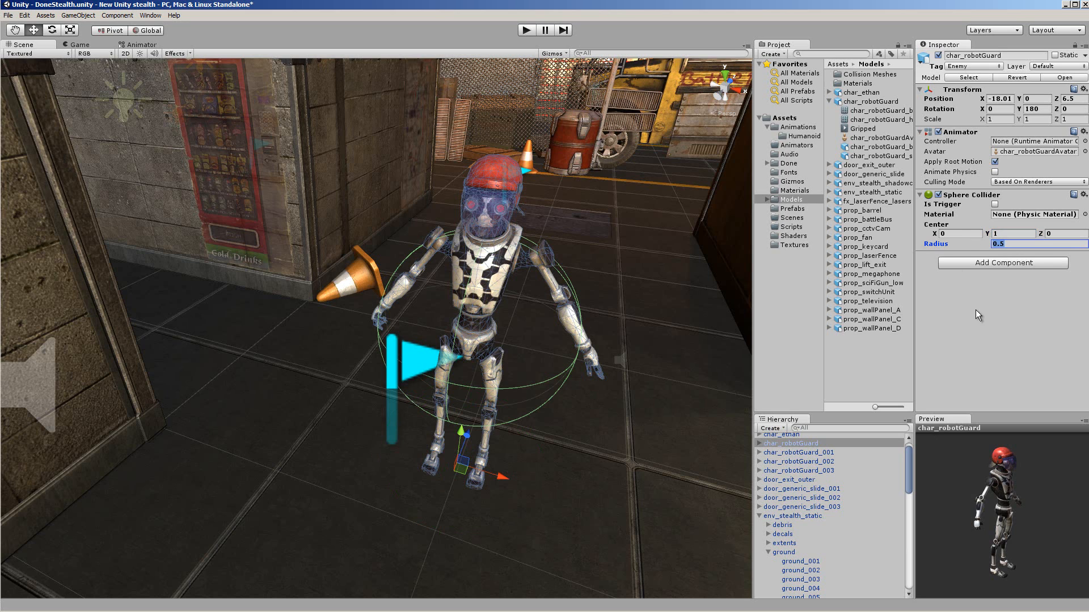
{"action": "type", "text": "10"}
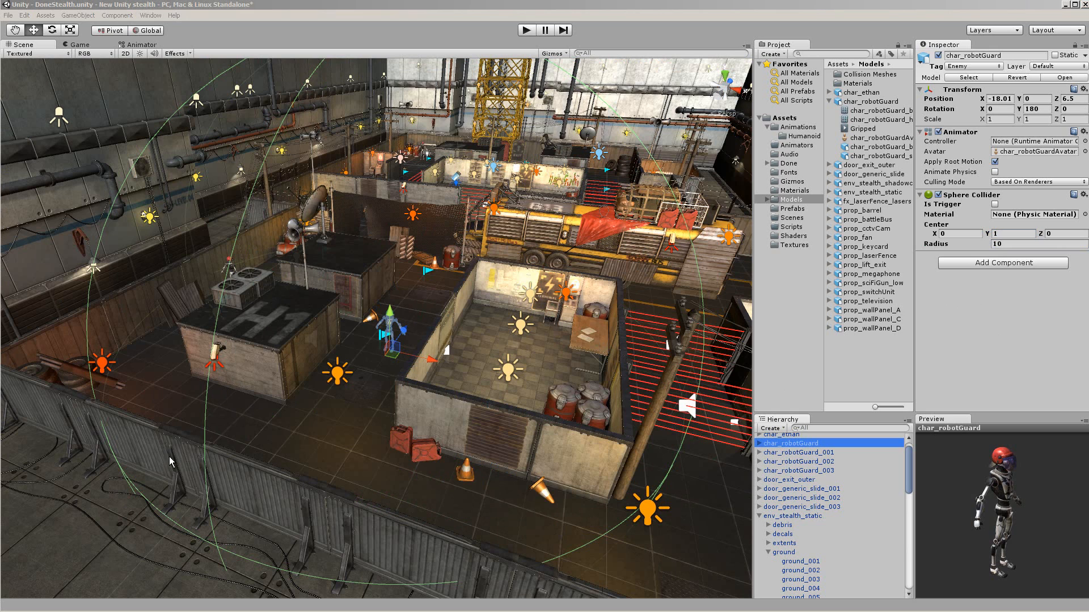
{"action": "left_click", "coordinate": [994, 205]}
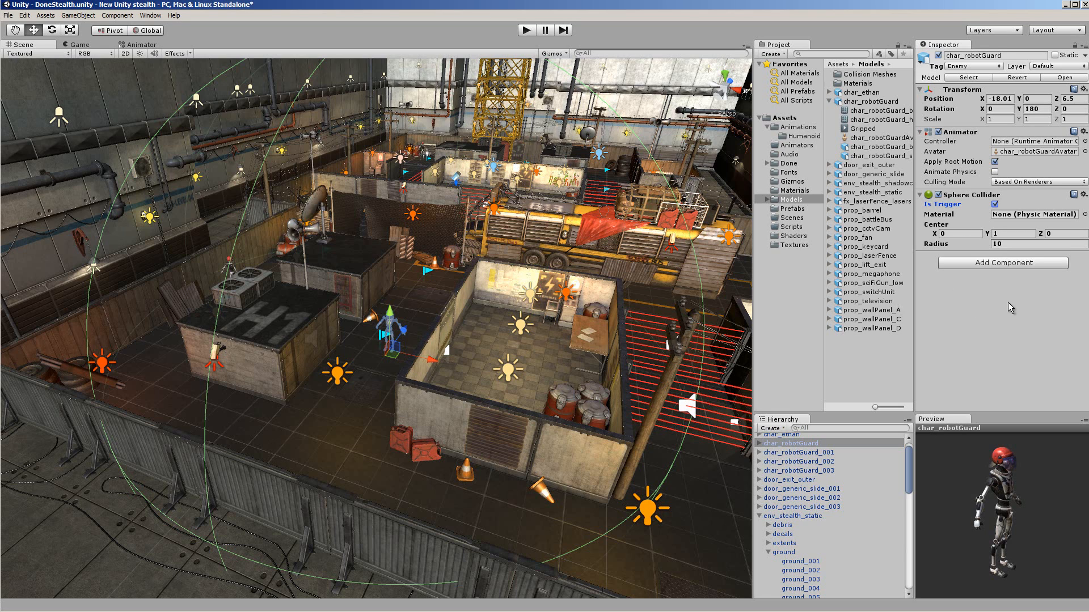
- Add a Capsule Collider to char_robotGuard
{"action": "left_click", "coordinate": [1009, 263]}
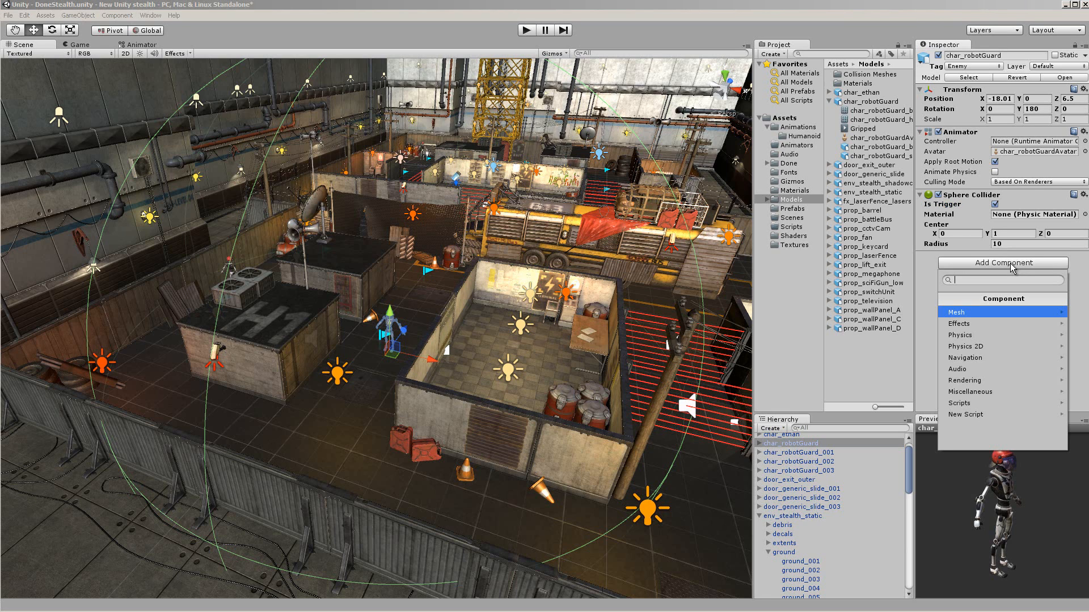
{"action": "left_click", "coordinate": [960, 336]}
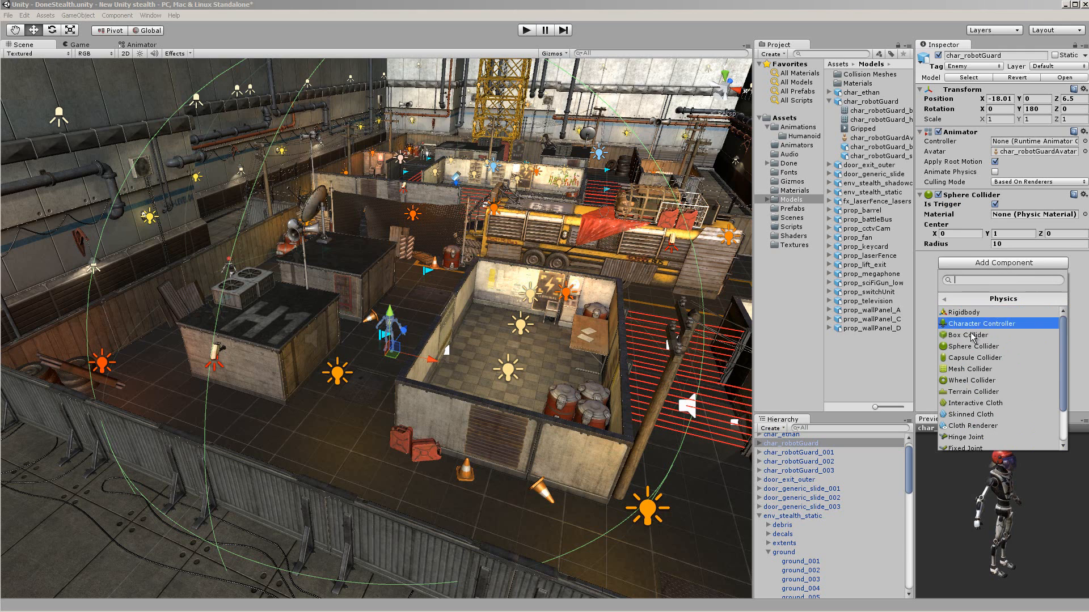
{"action": "left_click", "coordinate": [978, 357]}
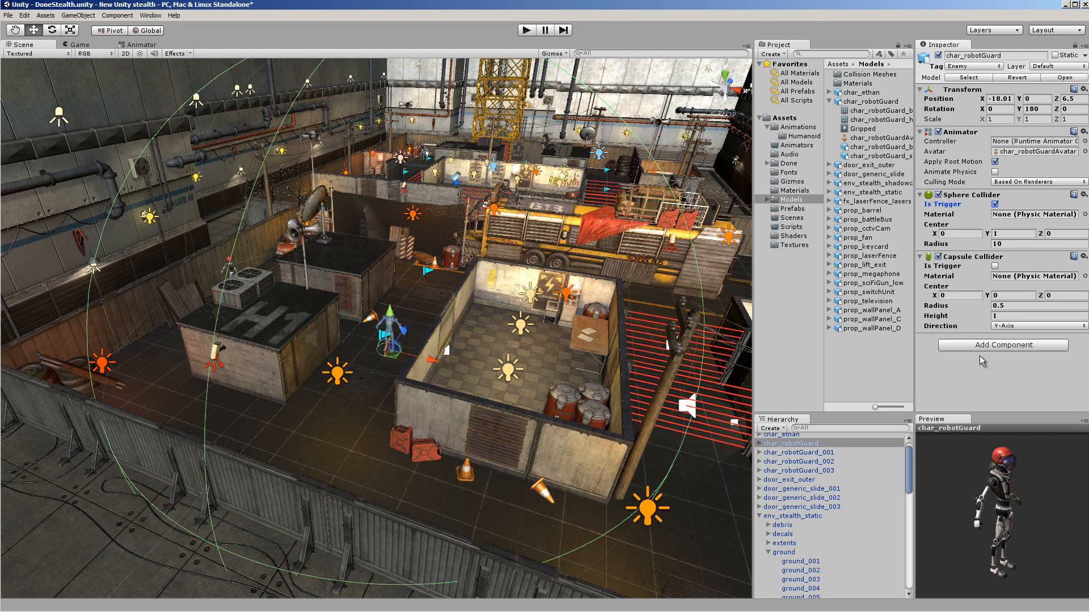
{"action": "key", "text": "f"}
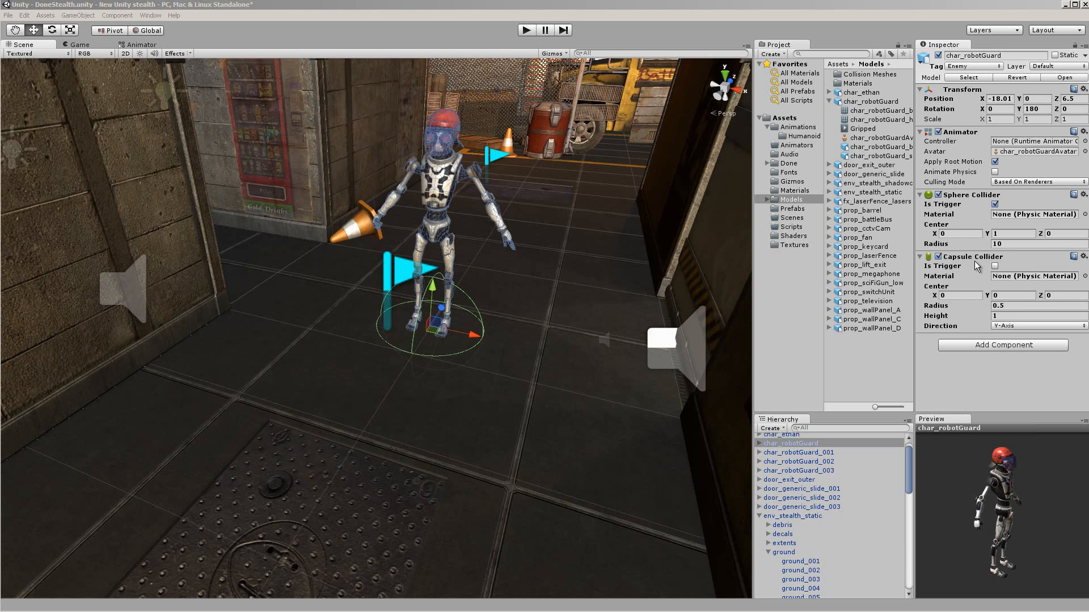
{"action": "left_click", "coordinate": [1084, 257]}
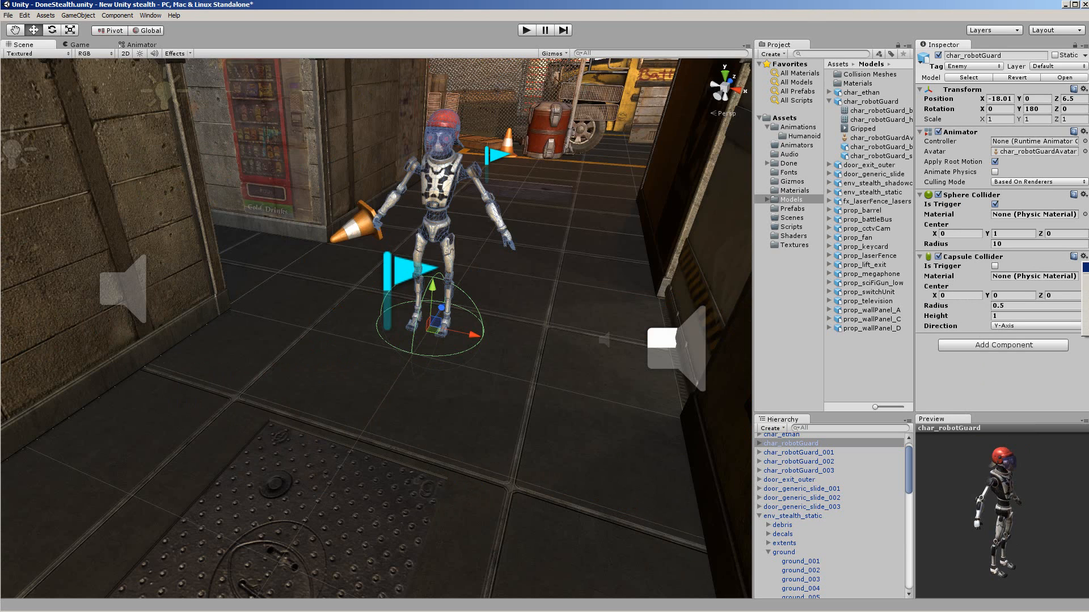
{"action": "left_click", "coordinate": [1085, 259]}
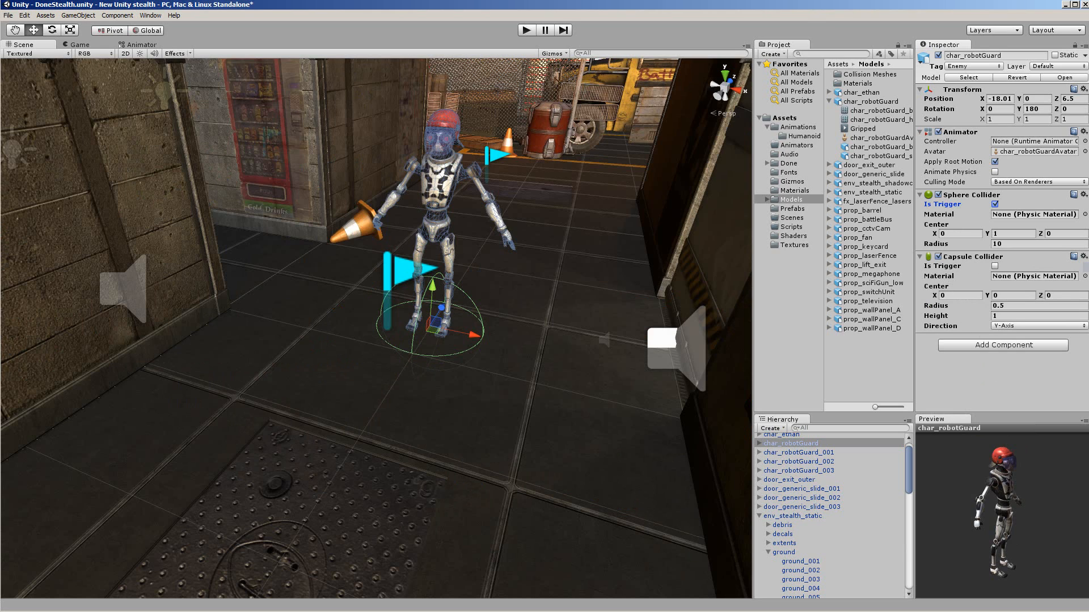
- Set the Capsule Collider's center Y to 1, height to 2 and radius to 0.31 to fit the robot's body
{"action": "left_click", "coordinate": [1000, 295]}
{"action": "type", "text": "1"}
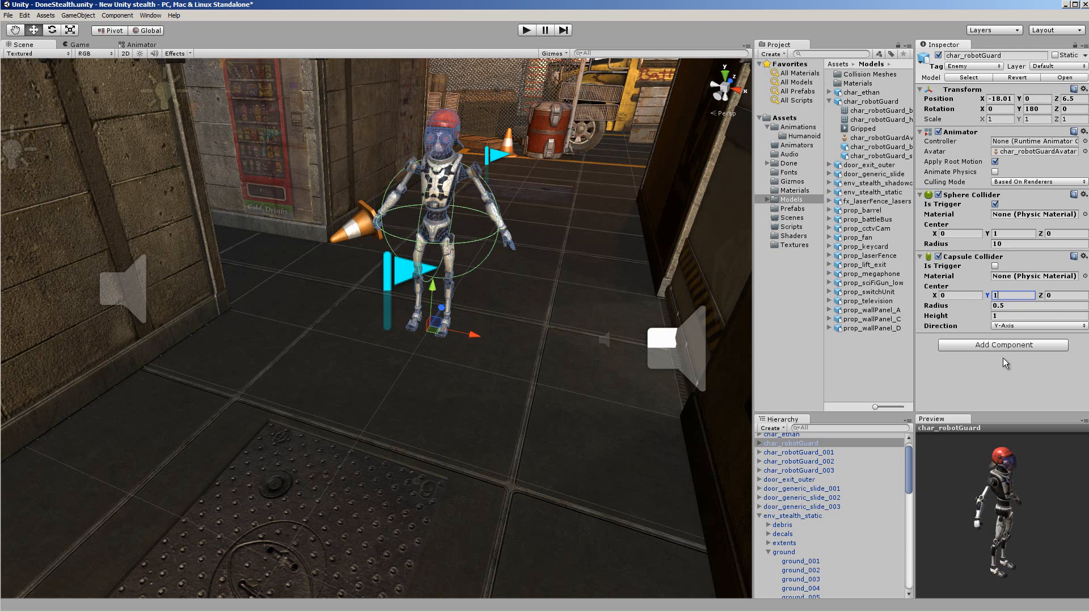
{"action": "left_click", "coordinate": [1005, 316]}
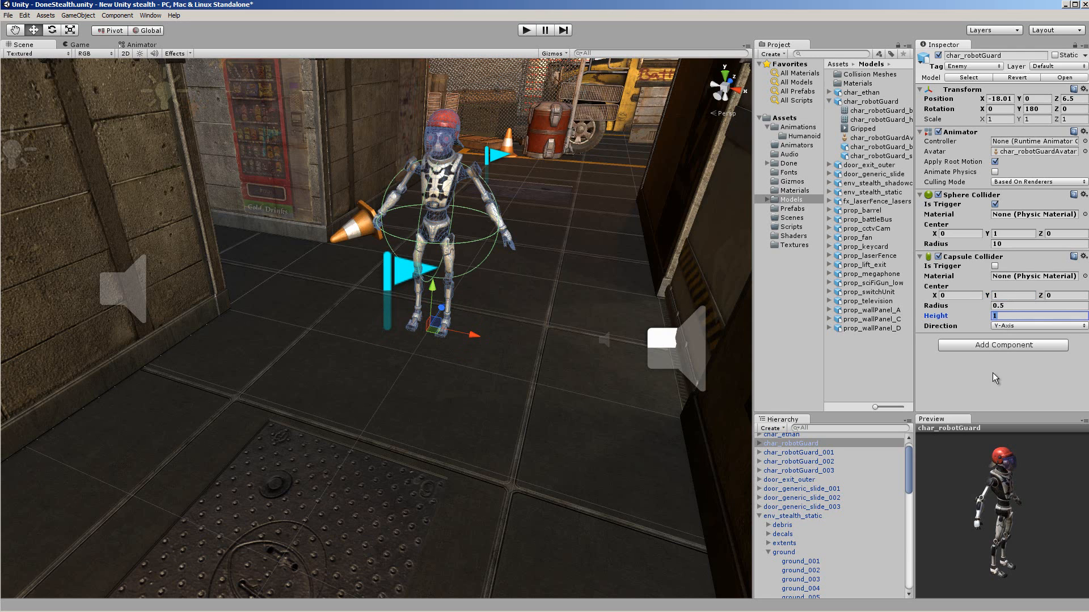
{"action": "type", "text": "2"}
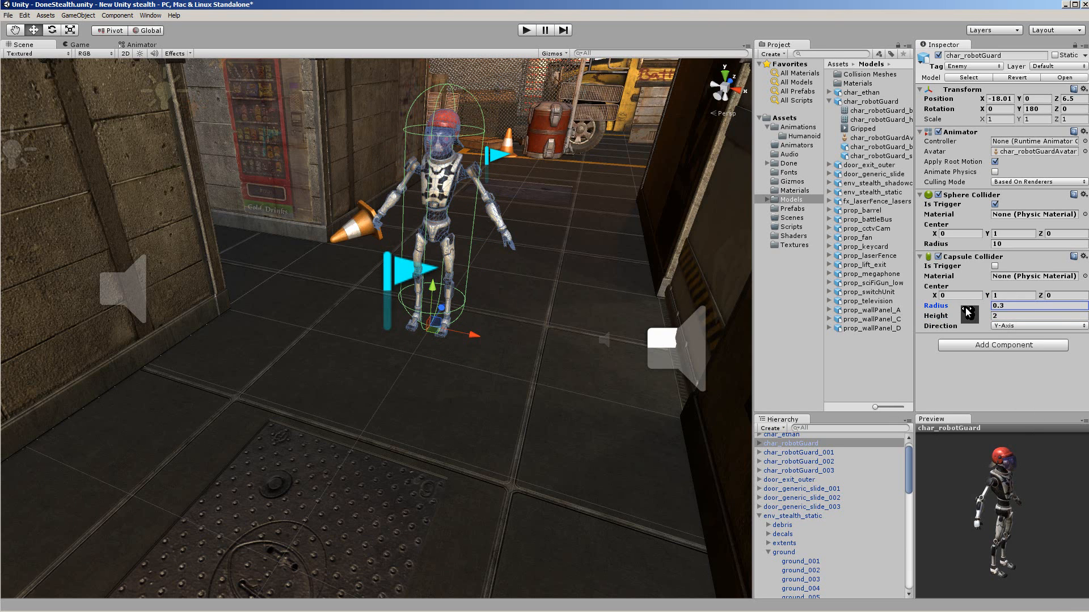
{"action": "left_click_drag", "start_coordinate": [972, 311], "coordinate": [969, 310]}
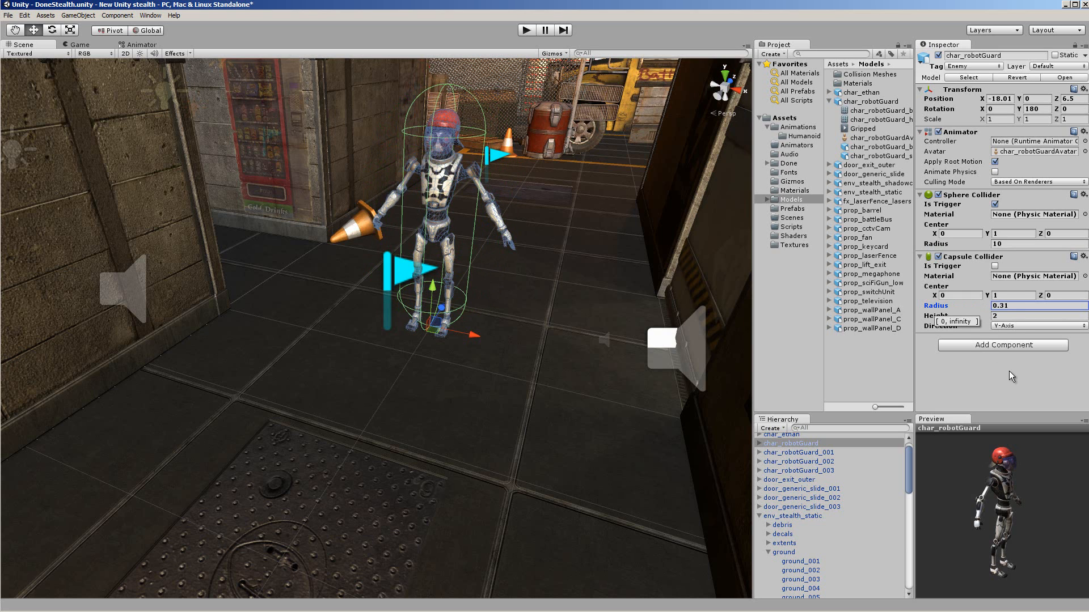
- Add a Rigidbody to char_robotGuard with Use Gravity disabled and Is Kinematic enabled
{"action": "left_click", "coordinate": [1015, 343]}
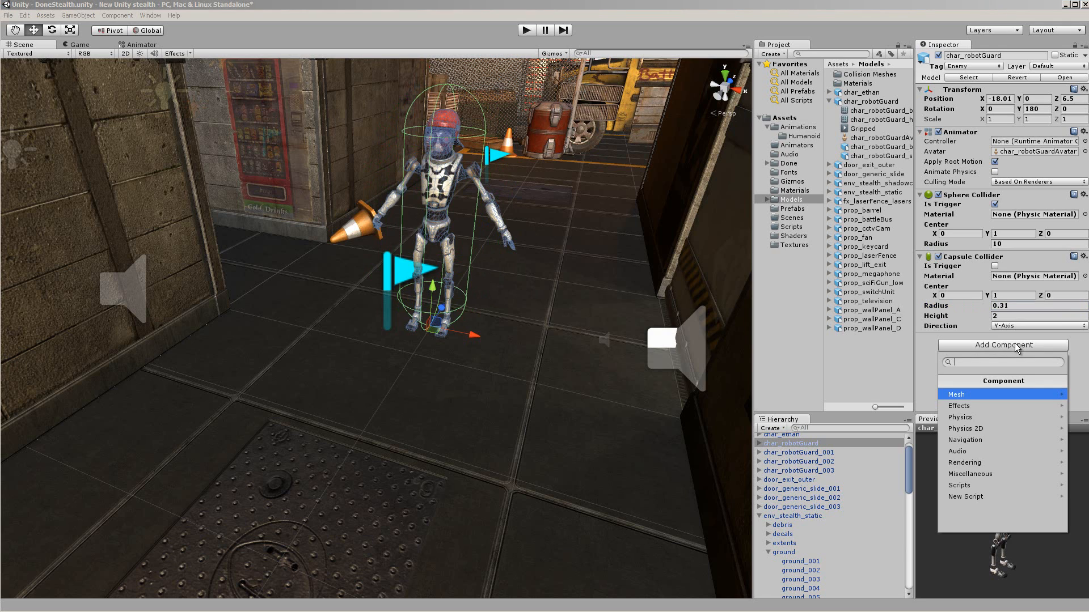
{"action": "left_click", "coordinate": [977, 417]}
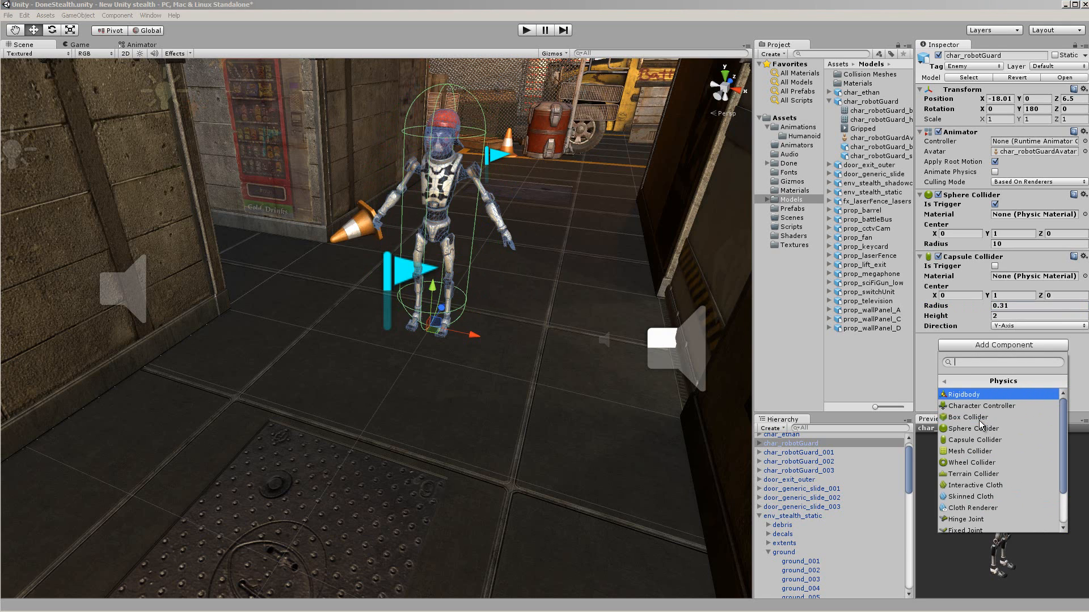
{"action": "left_click", "coordinate": [977, 395]}
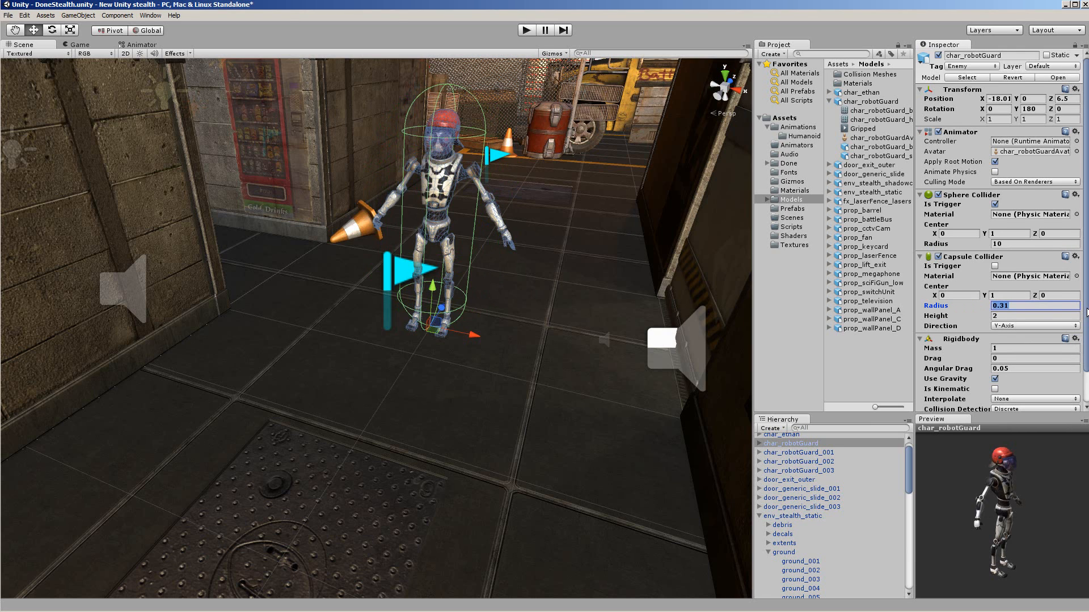
{"action": "left_click_drag", "start_coordinate": [1087, 311], "coordinate": [1086, 348]}
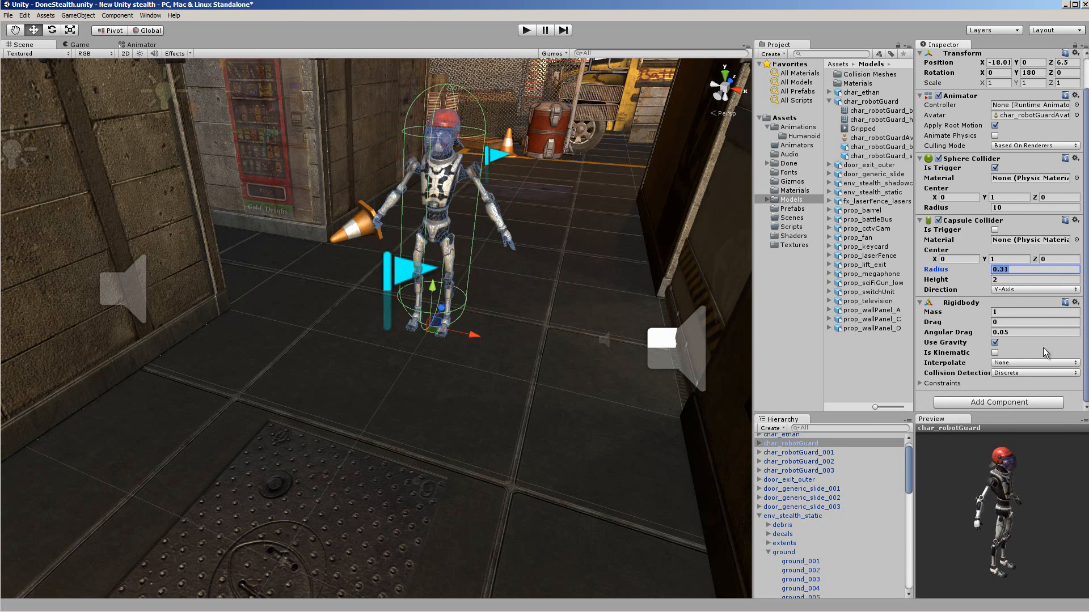
{"action": "left_click", "coordinate": [994, 342]}
{"action": "left_click", "coordinate": [995, 353]}
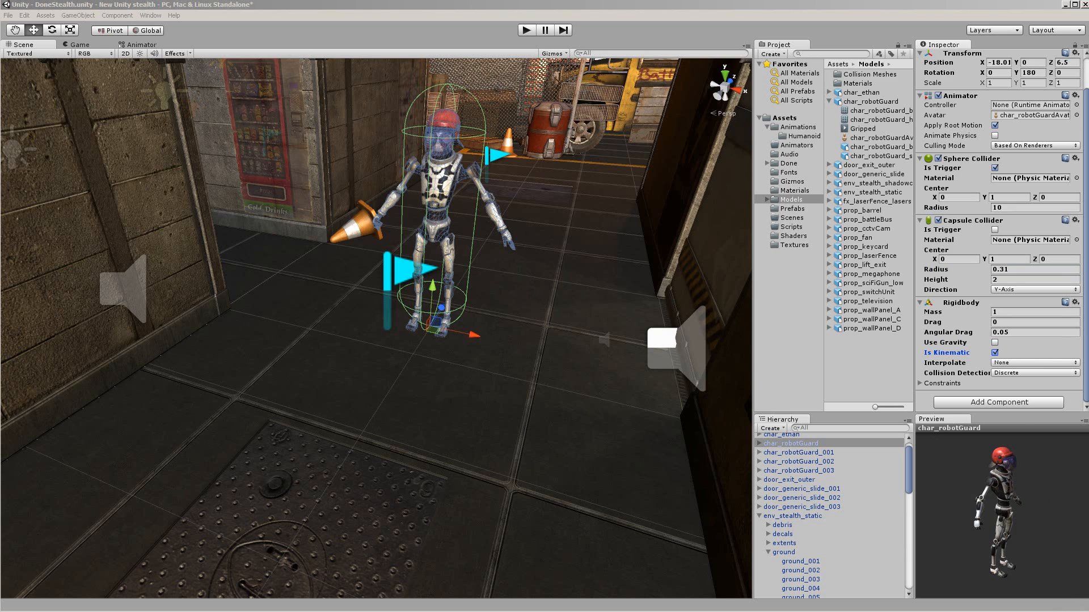
- Add a Nav Mesh Agent to char_robotGuard and set its Stopping Distance to 0.8
{"action": "left_click", "coordinate": [791, 333]}
{"action": "left_click", "coordinate": [1004, 404]}
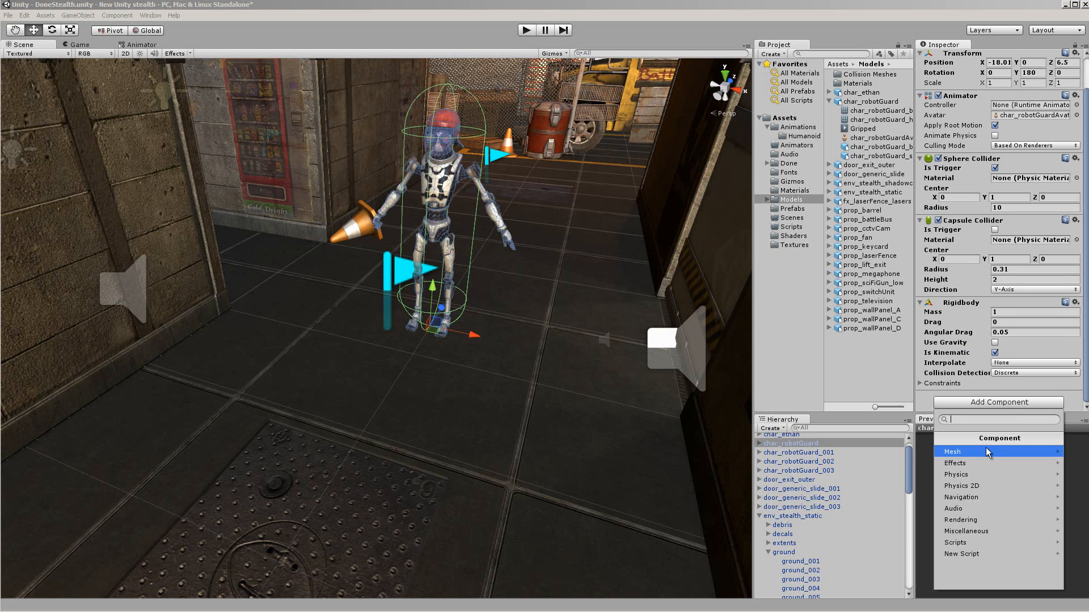
{"action": "left_click", "coordinate": [979, 498]}
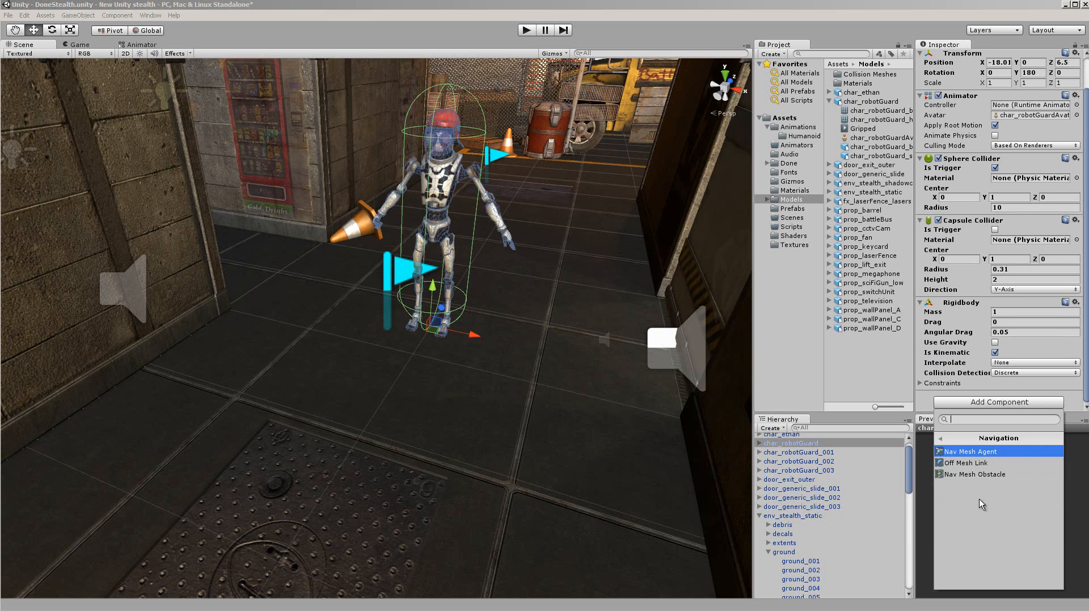
{"action": "left_click", "coordinate": [985, 452]}
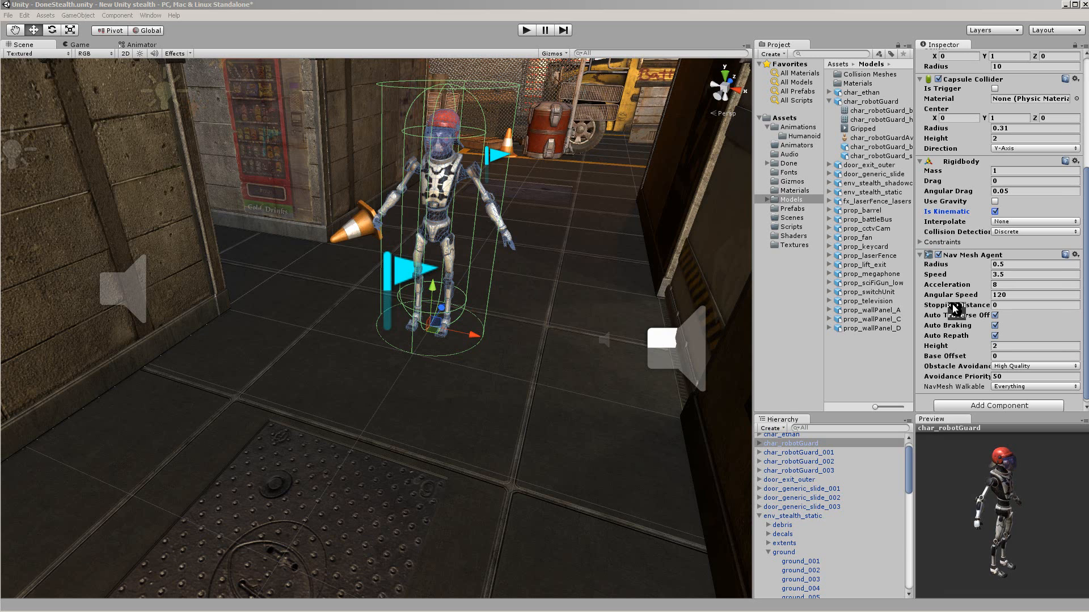
{"action": "left_click", "coordinate": [1011, 304]}
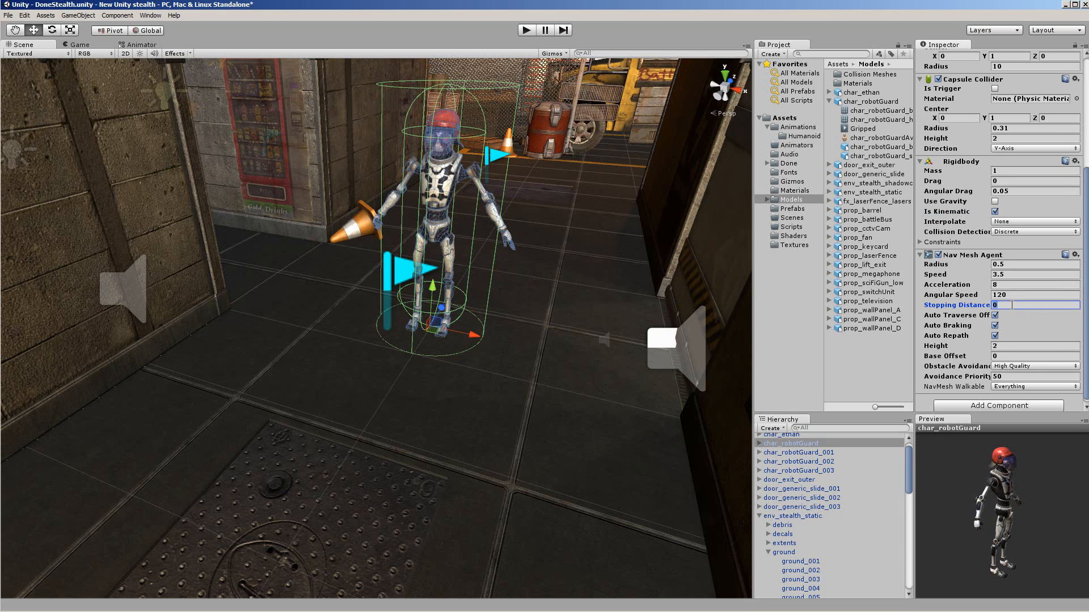
{"action": "type", "text": "0.8"}
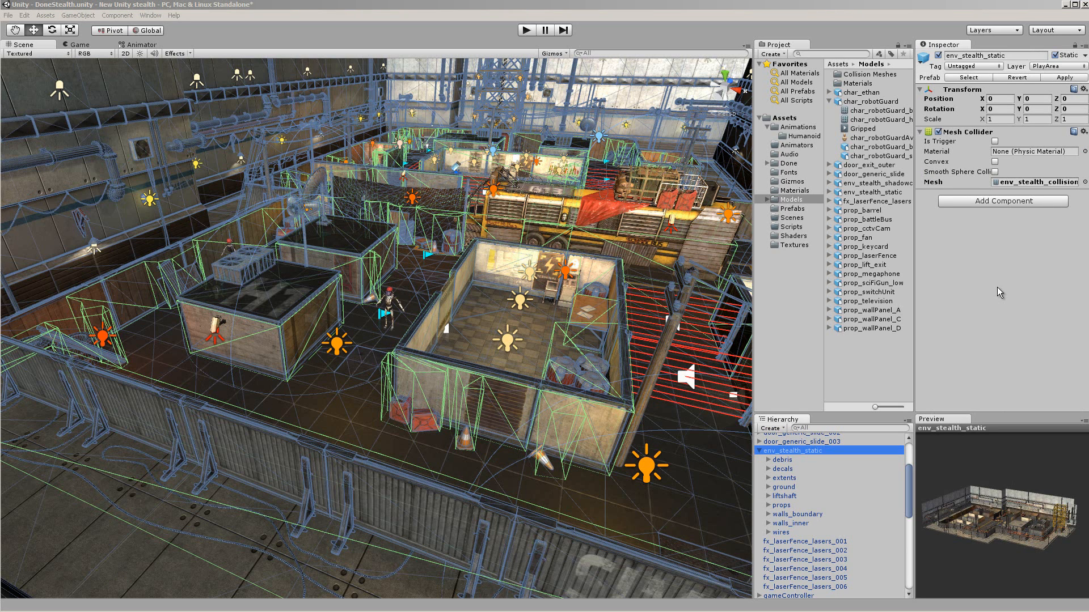
- Examine the static flag options of the debris and decals groups under env_stealth_static
{"action": "left_click", "coordinate": [768, 460]}
{"action": "left_click", "coordinate": [778, 460]}
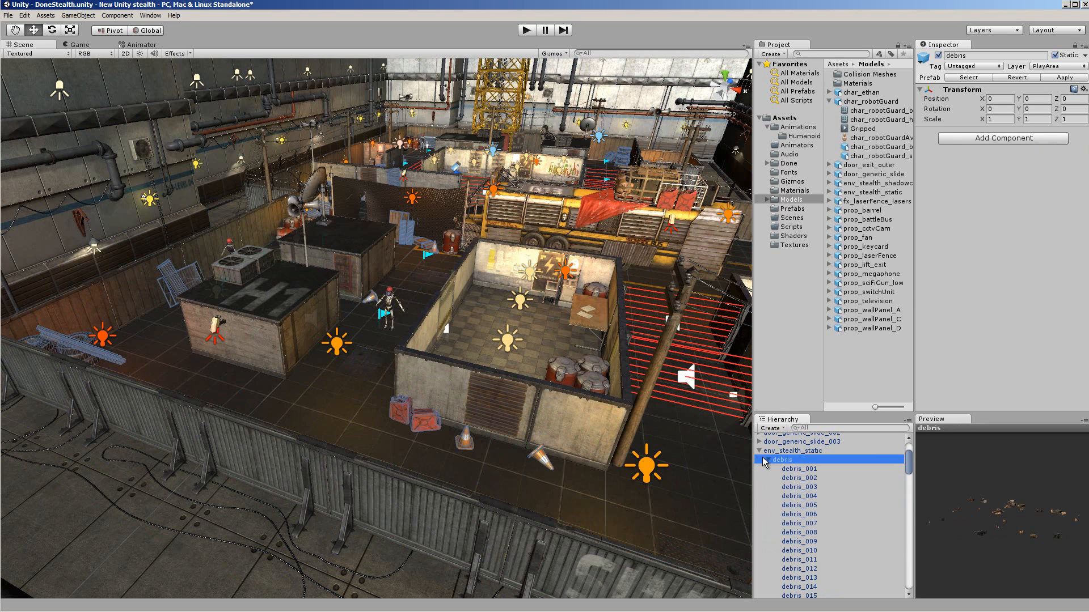
{"action": "left_click", "coordinate": [769, 460]}
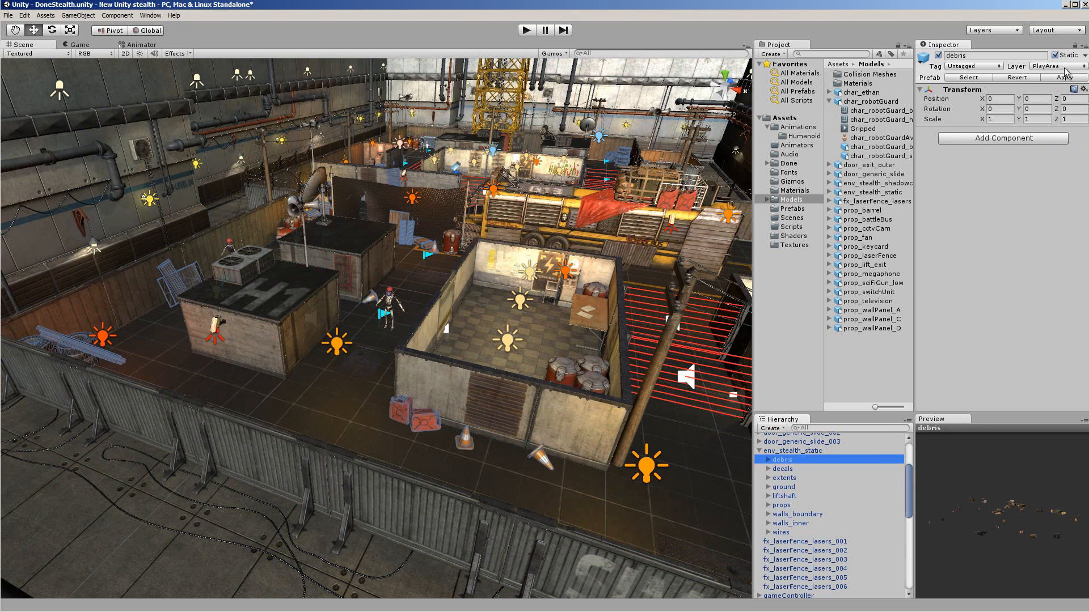
{"action": "left_click", "coordinate": [1085, 57]}
{"action": "left_click", "coordinate": [999, 226]}
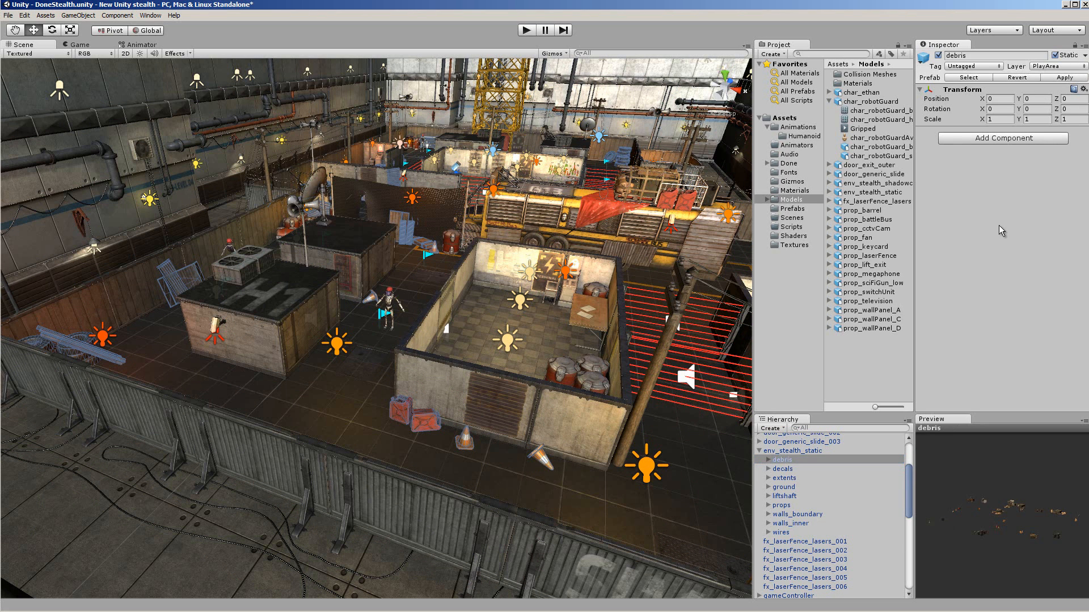
{"action": "left_click", "coordinate": [781, 470]}
{"action": "left_click", "coordinate": [1085, 55]}
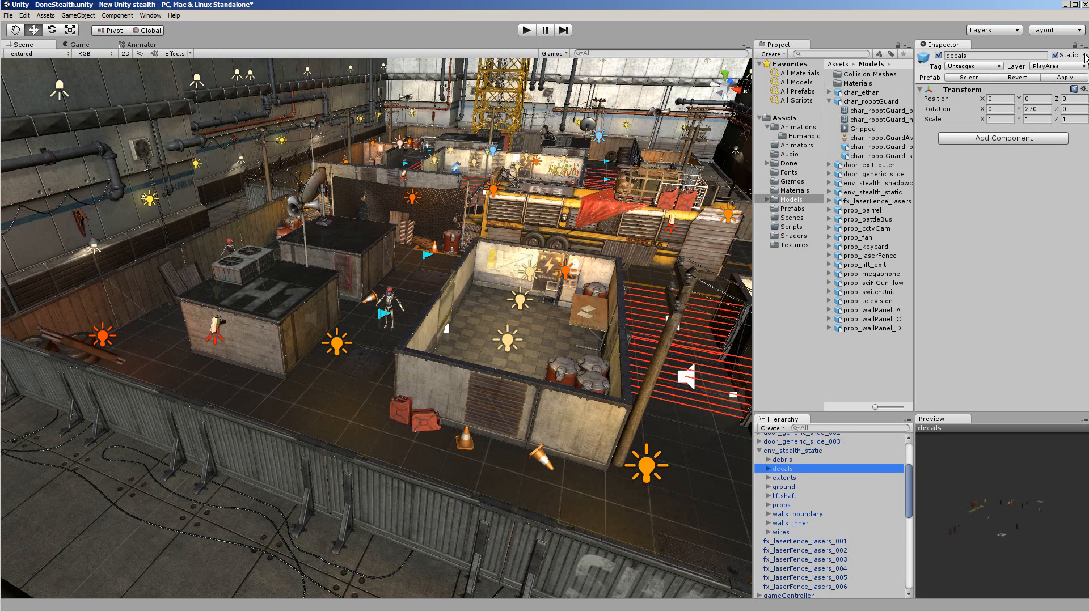
{"action": "left_click", "coordinate": [1027, 222]}
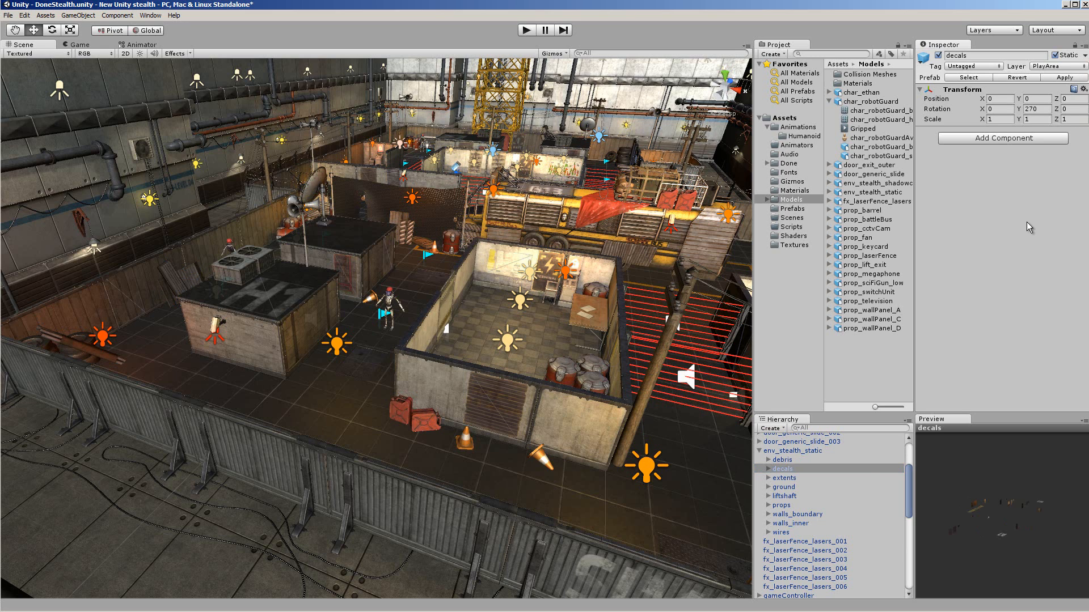
{"action": "left_click", "coordinate": [788, 489]}
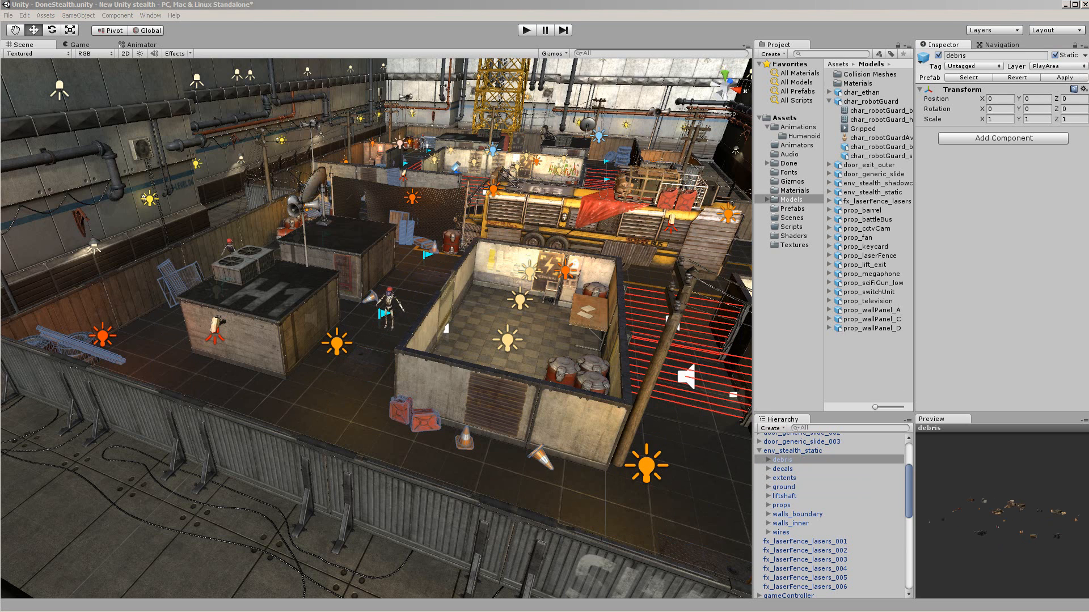
- Open the Navigation window and bake the level's navigation mesh with the existing bake settings
{"action": "left_click", "coordinate": [151, 15]}
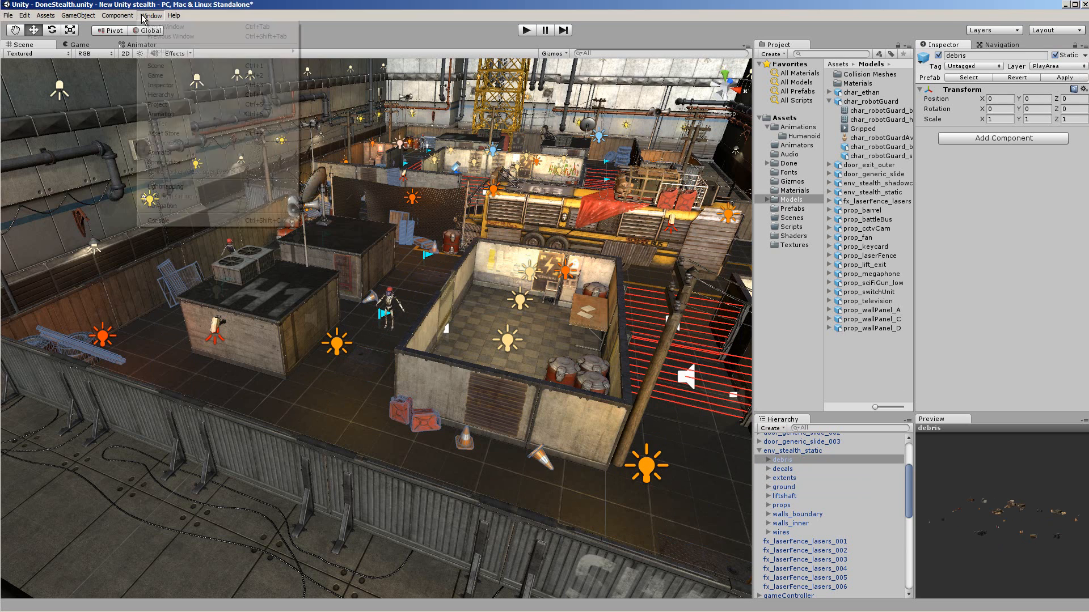
{"action": "left_click", "coordinate": [194, 209]}
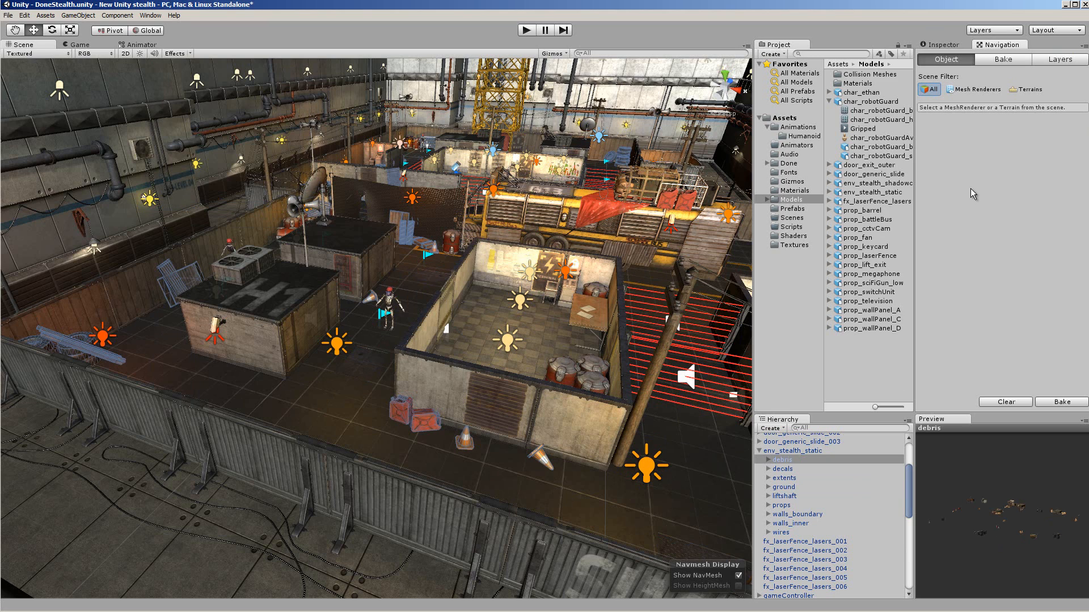
{"action": "left_click", "coordinate": [1001, 60]}
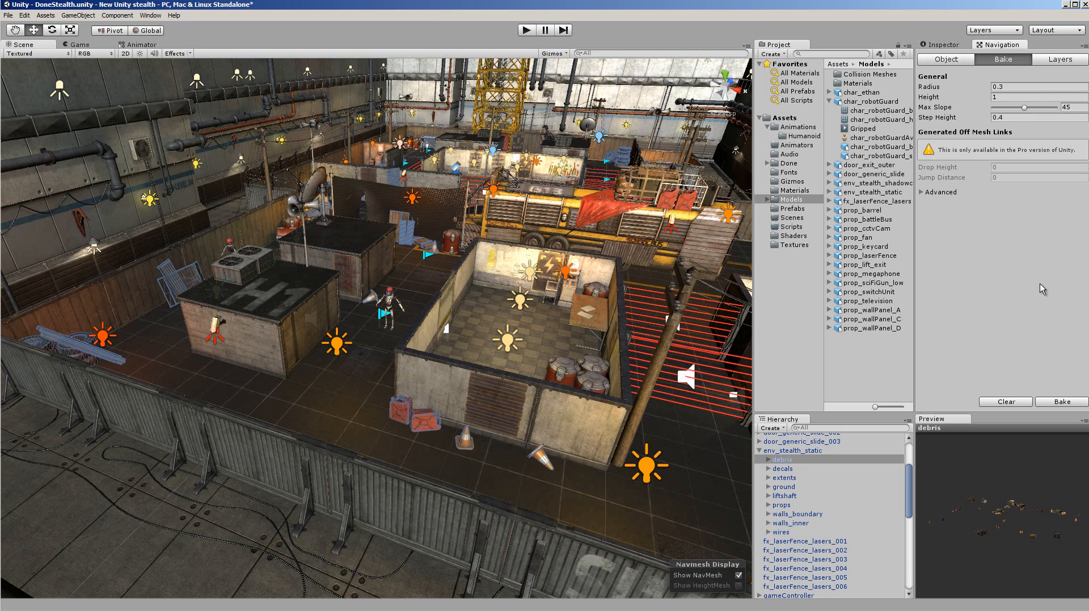
{"action": "left_click", "coordinate": [1062, 402]}
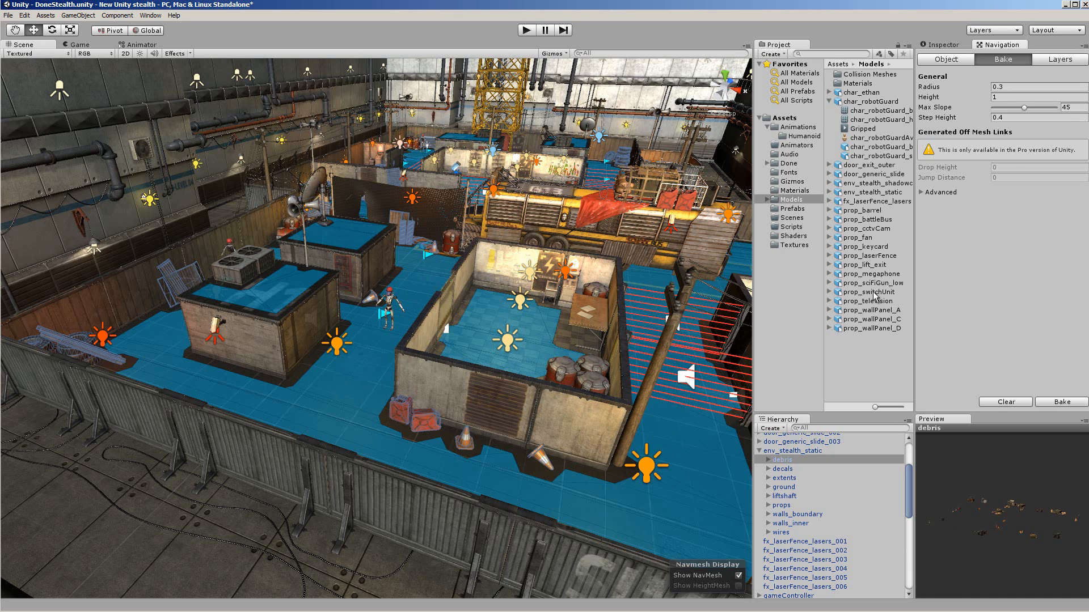
- Clear the baked navigation mesh and play-test the level, running the player past the guards to check their movement without it
{"action": "left_click", "coordinate": [1007, 402]}
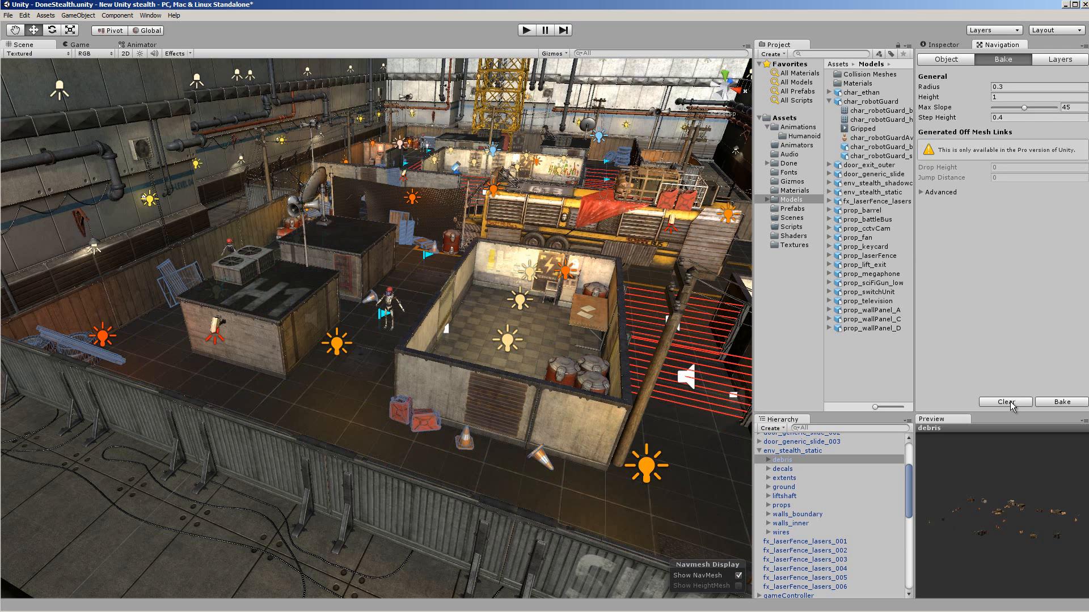
{"action": "left_click", "coordinate": [531, 31]}
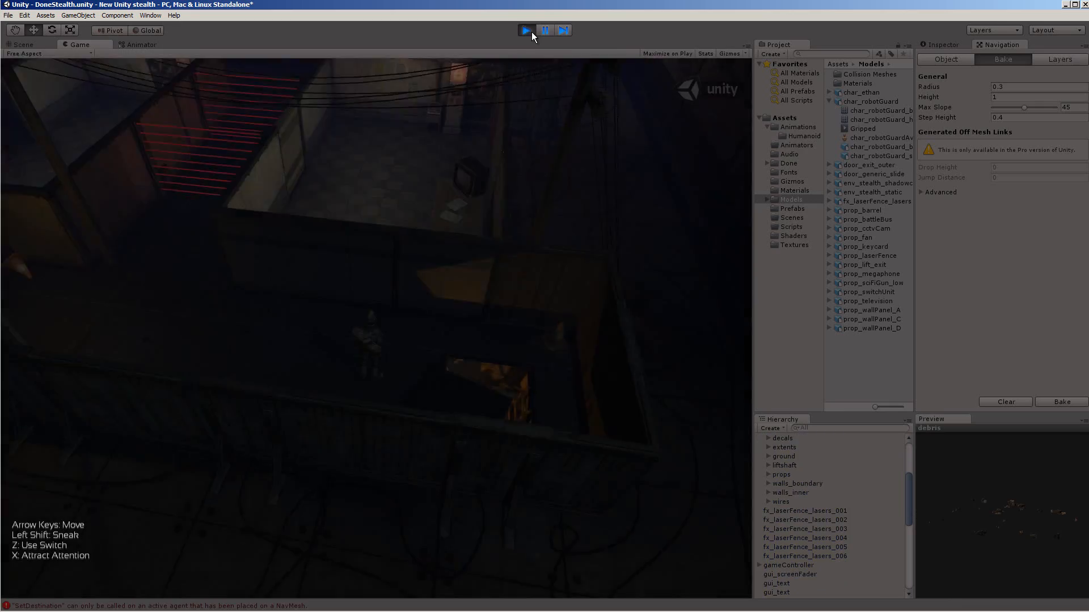
{"action": "key", "text": "Left"}
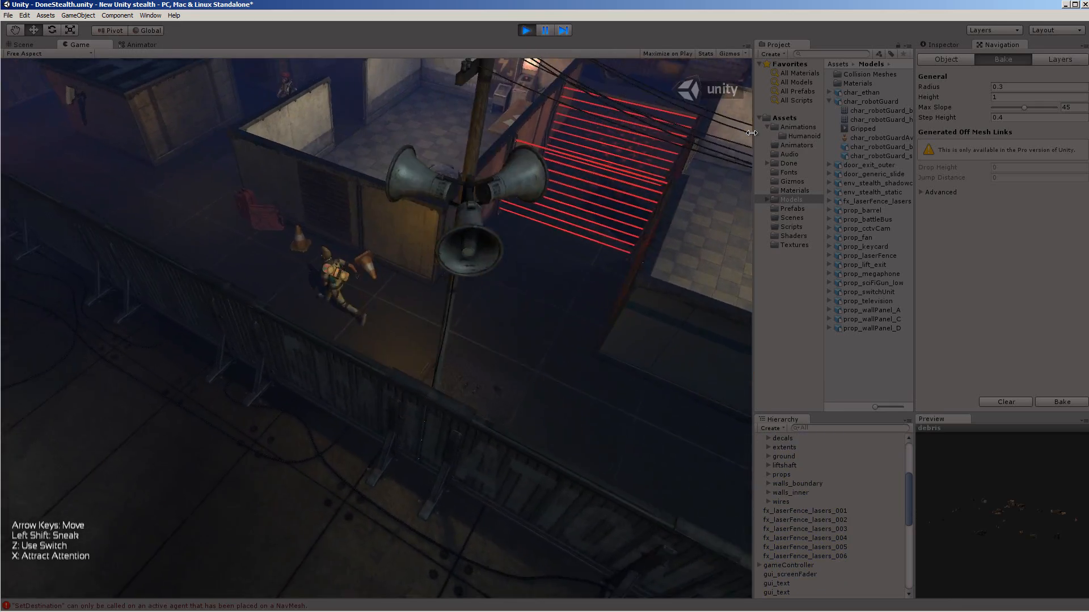
{"action": "key", "text": "Left"}
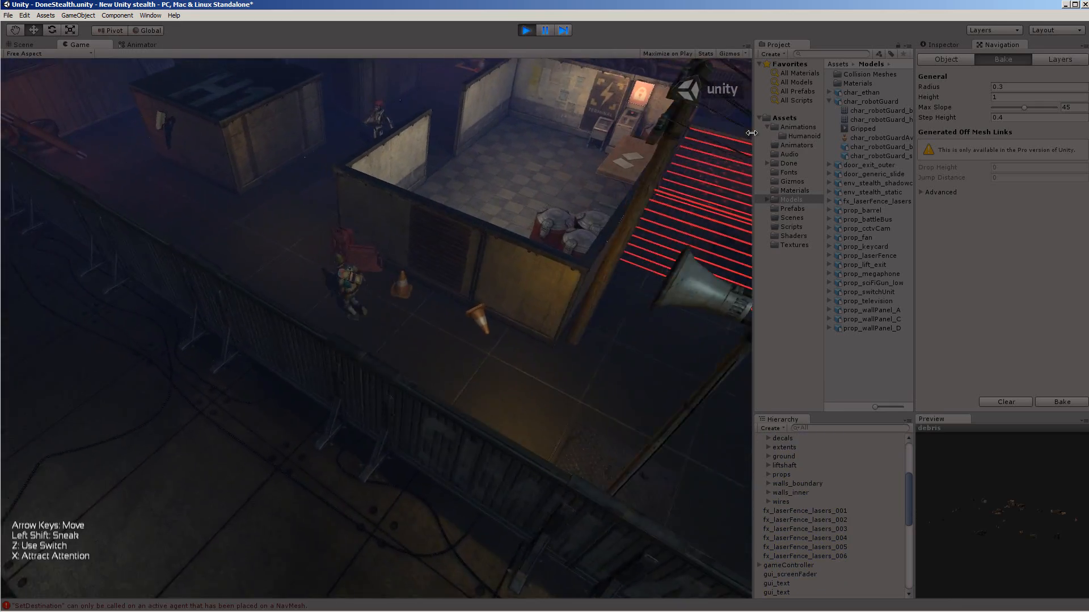
{"action": "key", "text": "Left"}
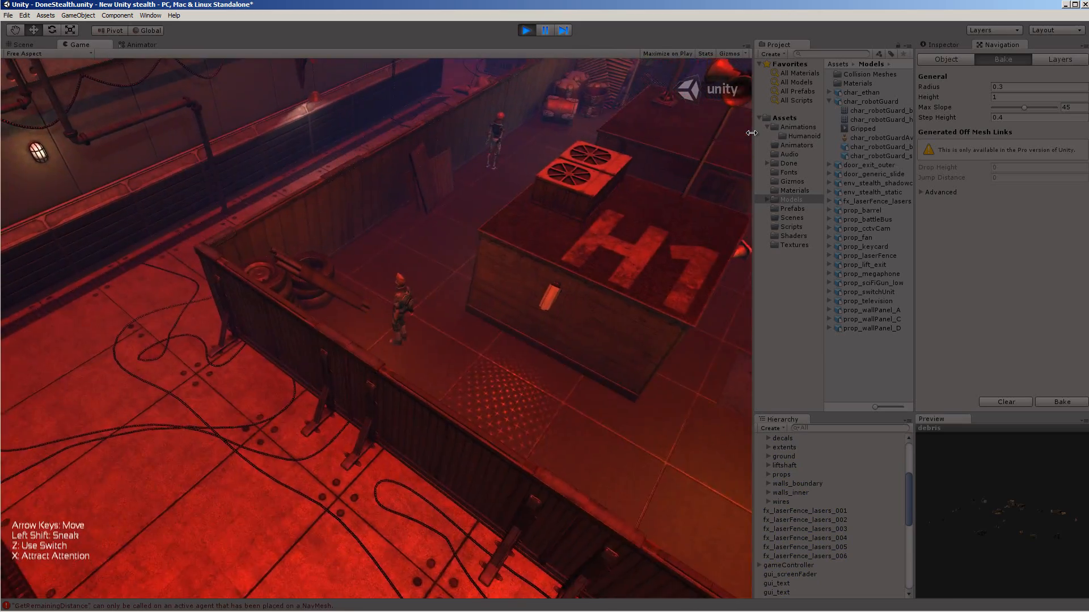
{"action": "key", "text": "Up"}
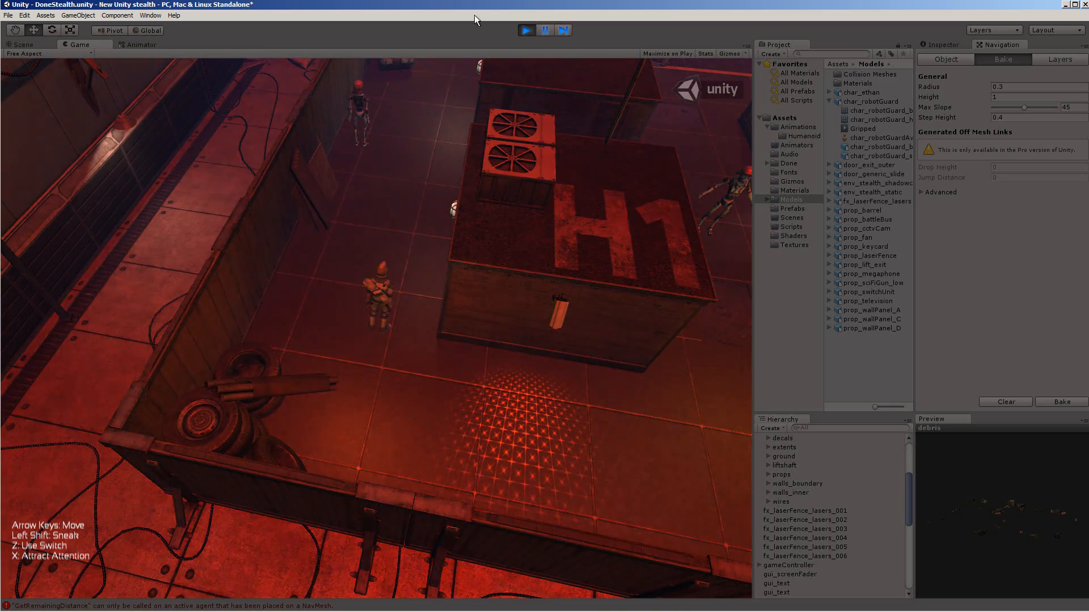
{"action": "left_click", "coordinate": [526, 34]}
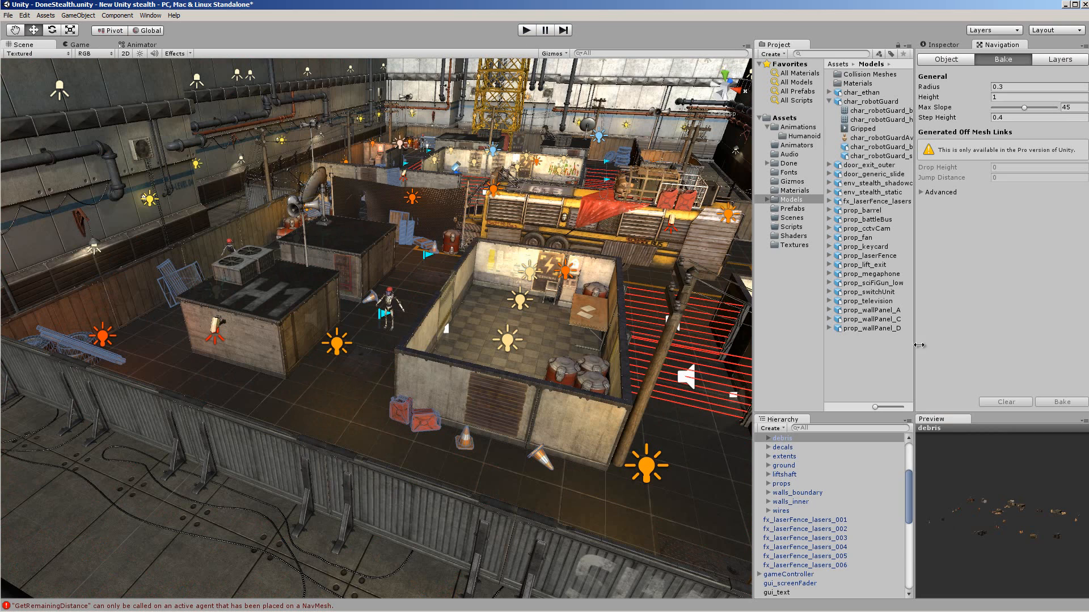
- Bake the navigation mesh again and play-test the level, running past the guards to check that they can pursue the player
{"action": "left_click", "coordinate": [1059, 402]}
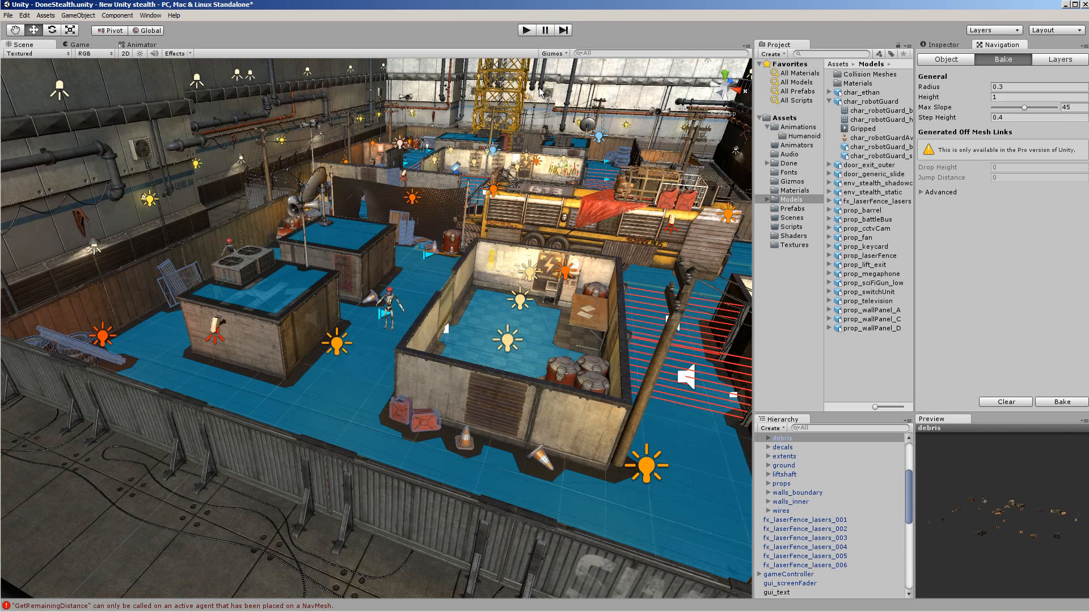
{"action": "left_click", "coordinate": [527, 30]}
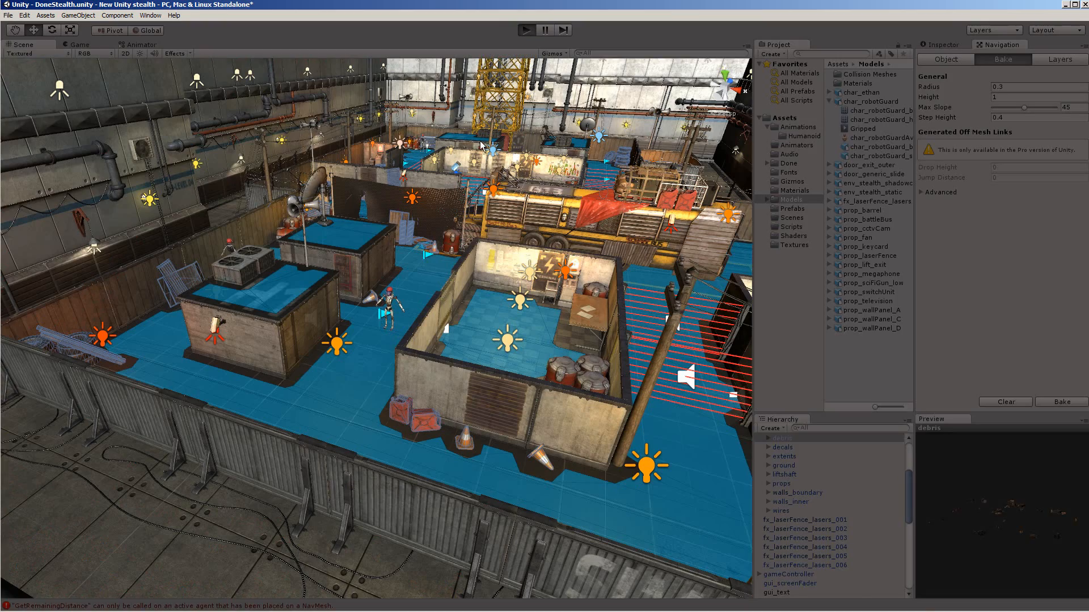
{"action": "key", "text": "Left"}
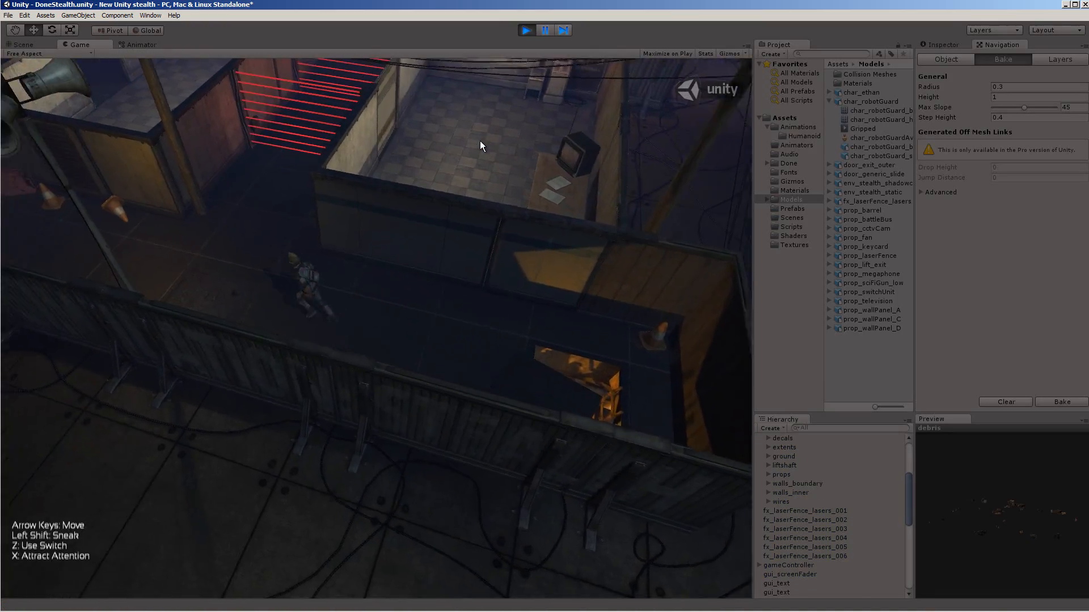
{"action": "key", "text": "Left"}
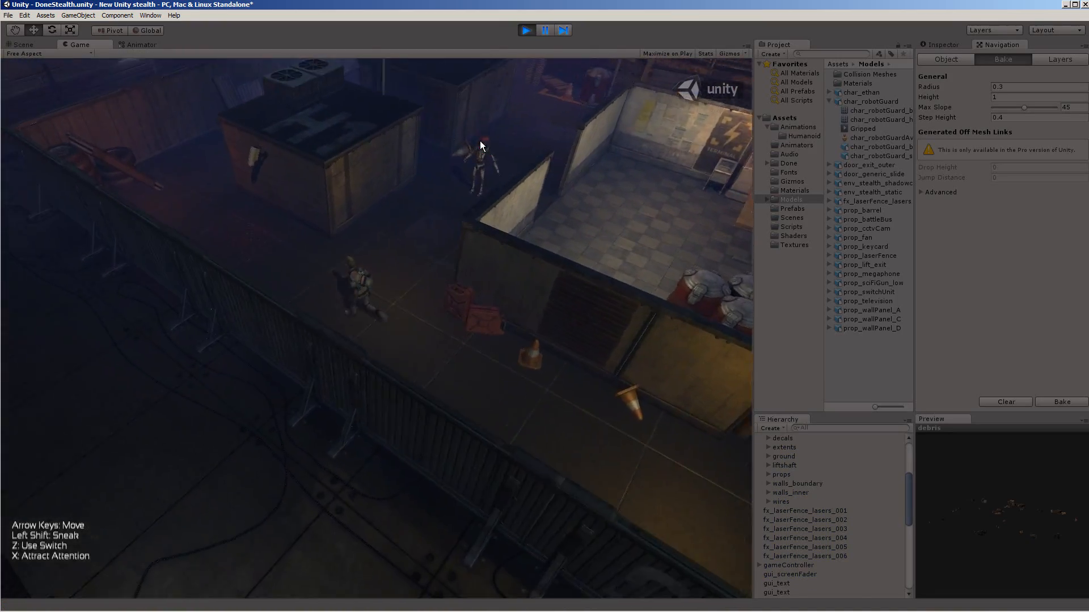
{"action": "key", "text": "Left"}
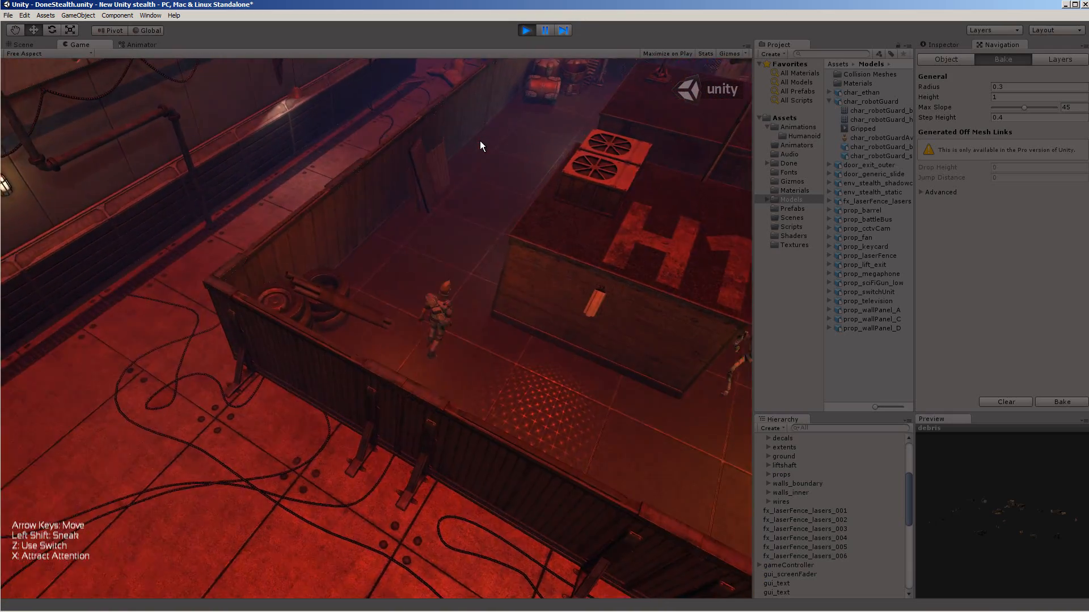
{"action": "key", "text": "Up"}
{"action": "key", "text": "Up"}
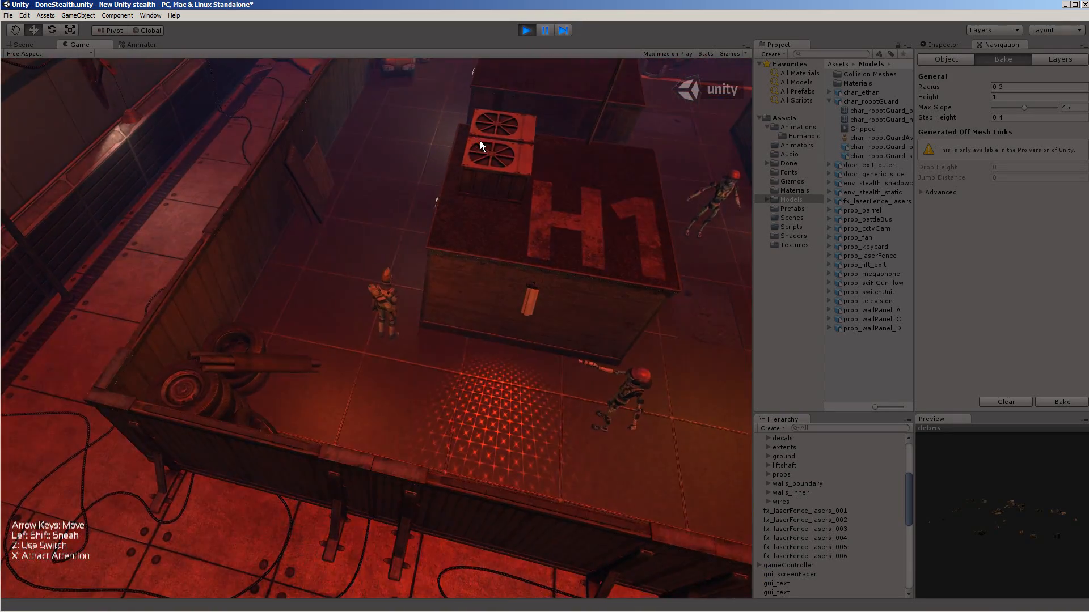
{"action": "key", "text": "Up"}
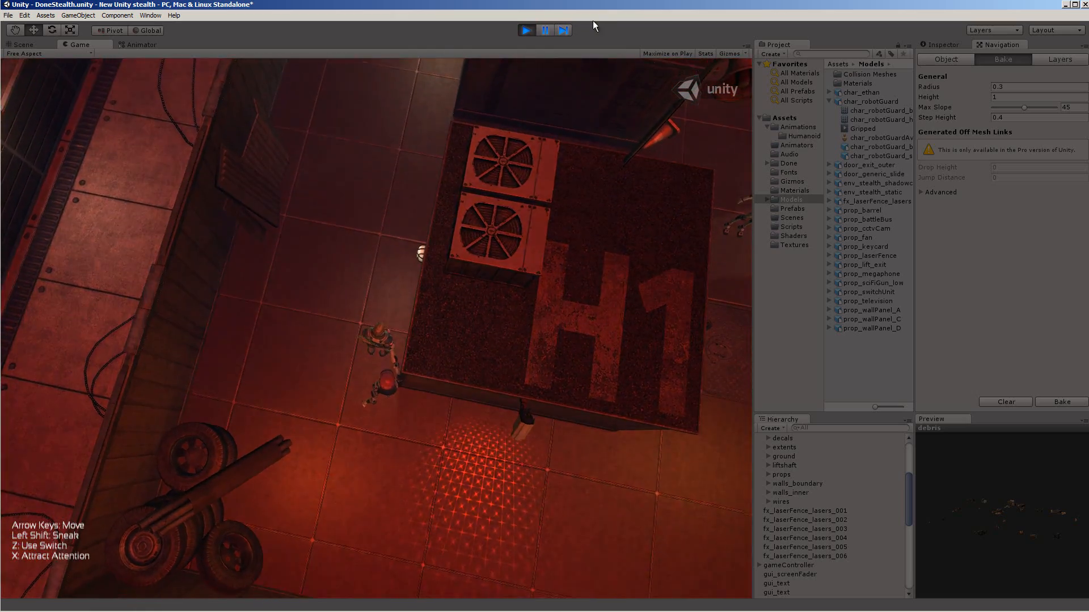
{"action": "left_click", "coordinate": [527, 30]}
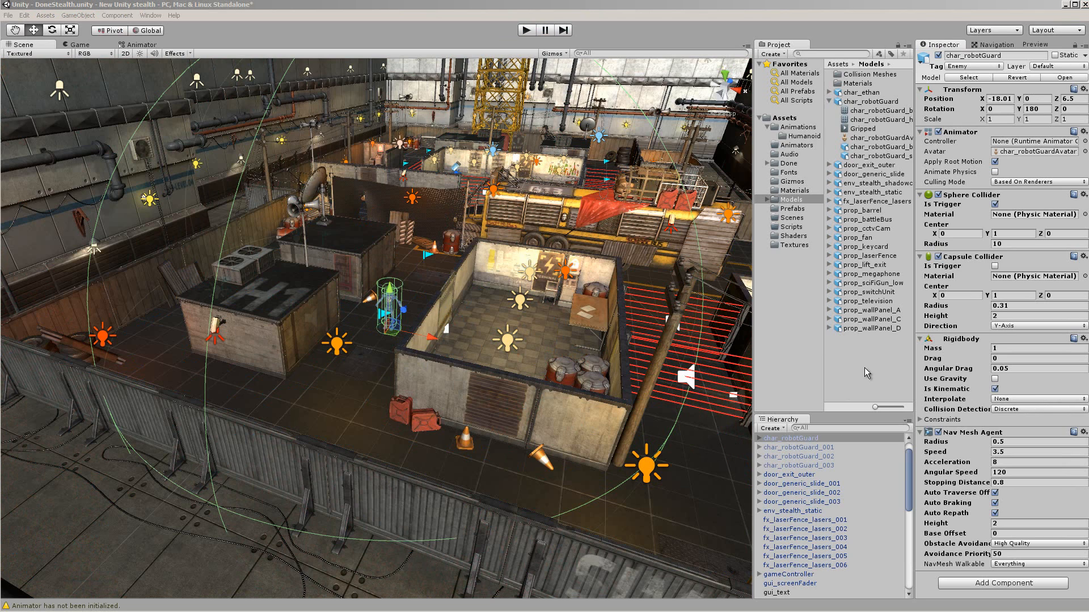
- Add the Done Enemy Sight script to char_robotGuard
{"action": "left_click", "coordinate": [1015, 588]}
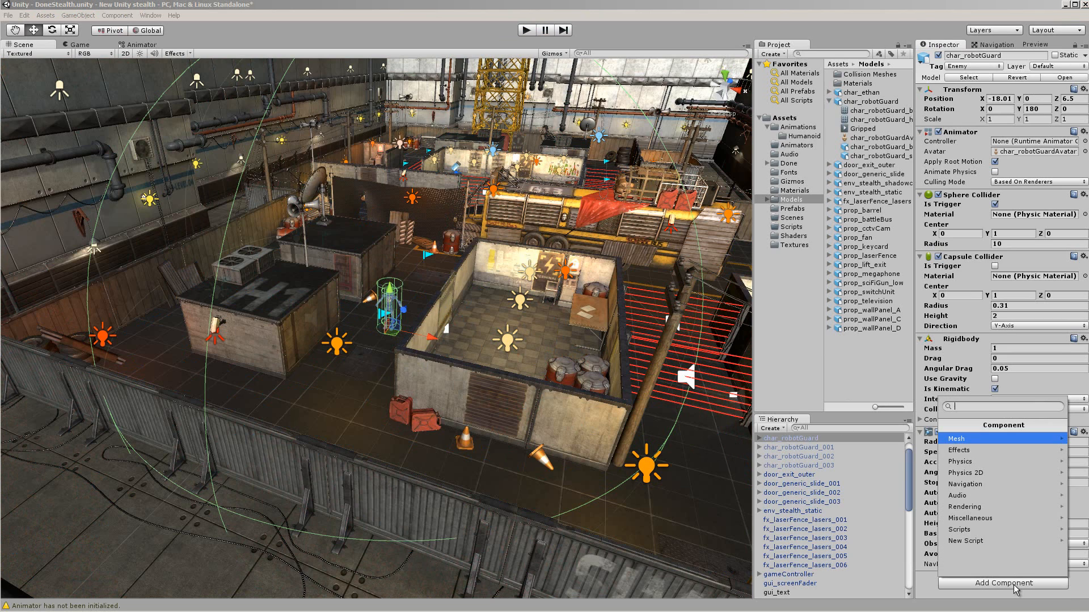
{"action": "left_click", "coordinate": [995, 530]}
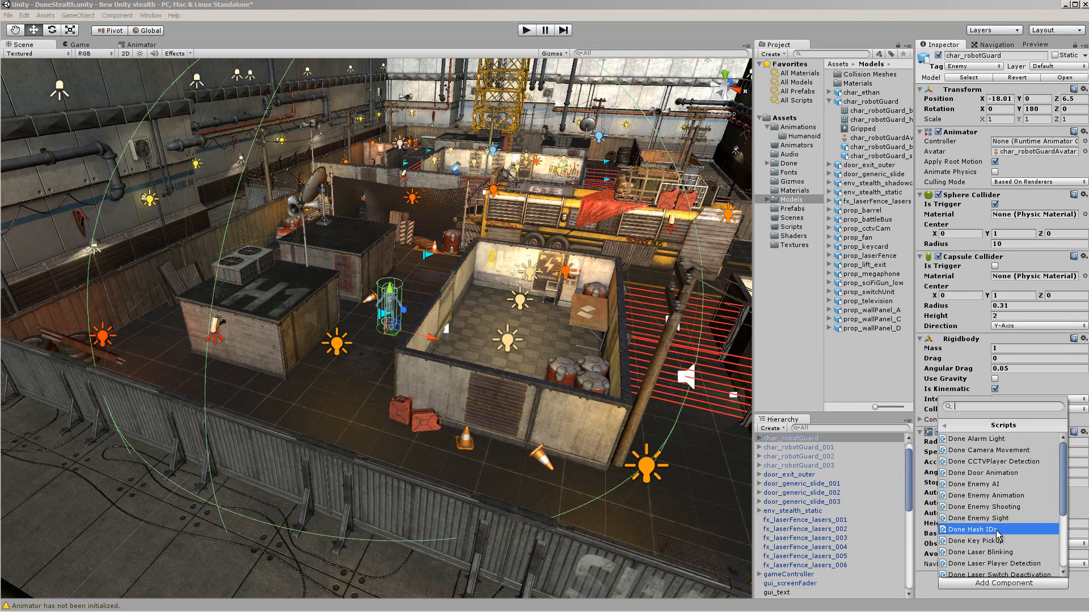
{"action": "left_click", "coordinate": [987, 519]}
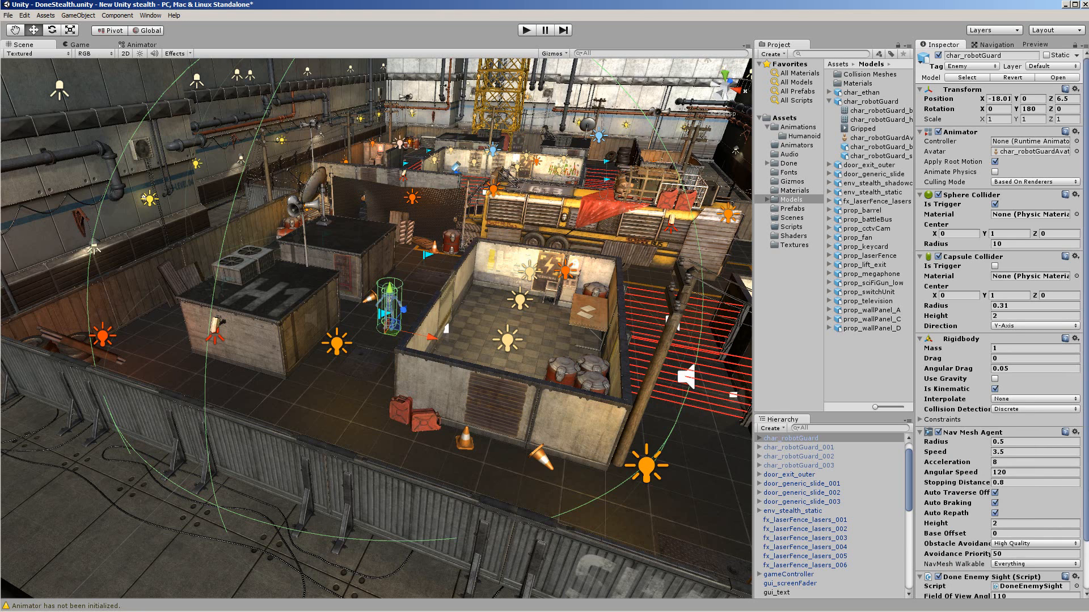
- Add the Done Enemy AI script to char_robotGuard
{"action": "scroll", "coordinate": [1087, 490], "scroll_direction": "down", "scroll_amount": 3}
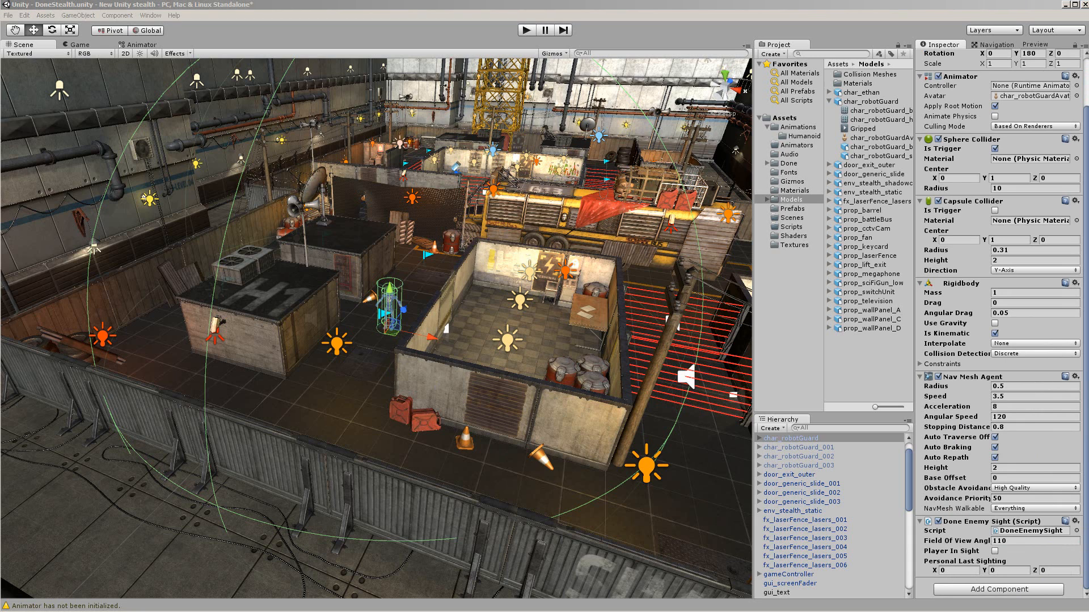
{"action": "left_click", "coordinate": [1008, 593]}
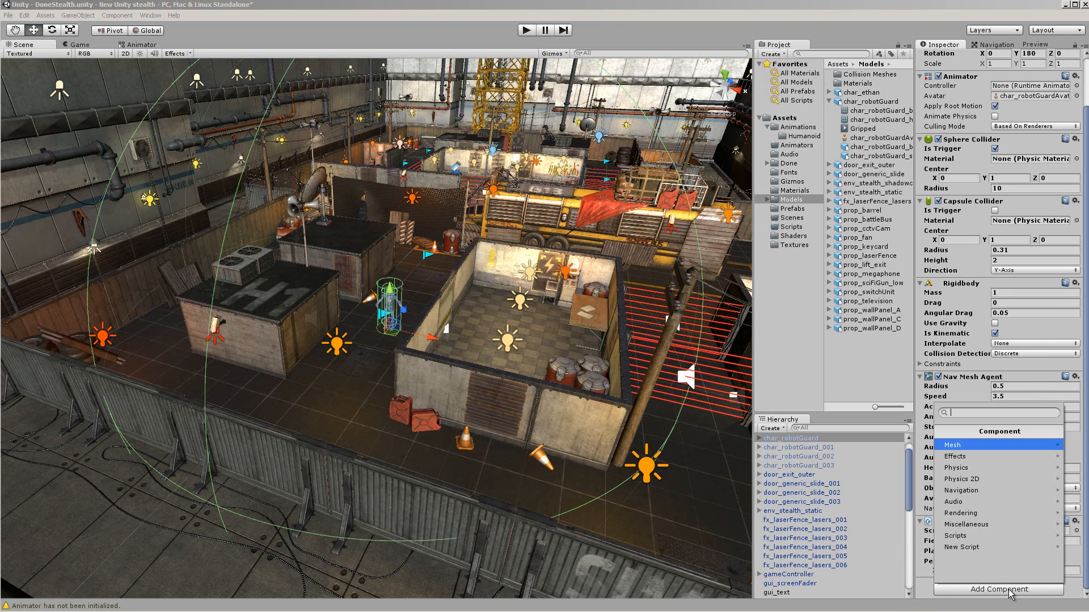
{"action": "left_click", "coordinate": [985, 536]}
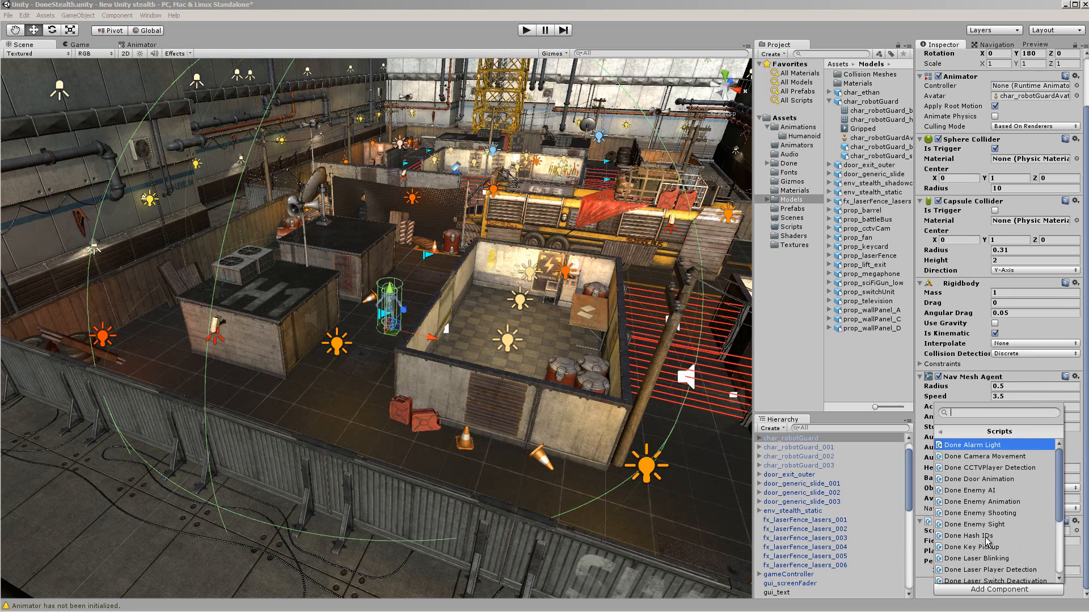
{"action": "left_click", "coordinate": [989, 491]}
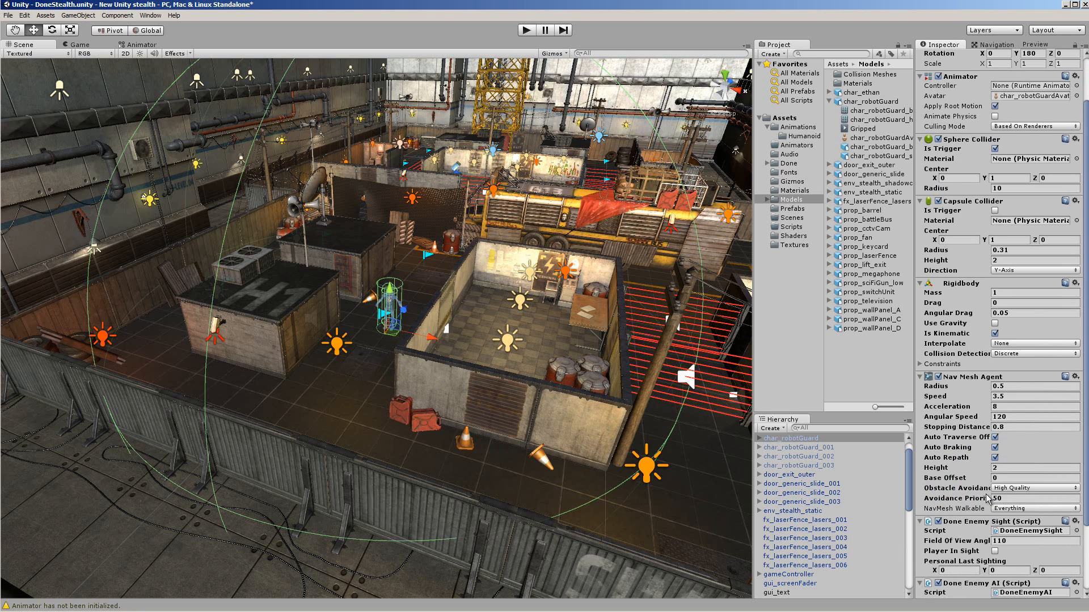
- Review the Done Enemy AI settings on char_robotGuard and play-test the scene to check the guard's chasing behaviour
{"action": "left_click_drag", "start_coordinate": [1085, 486], "coordinate": [1085, 559]}
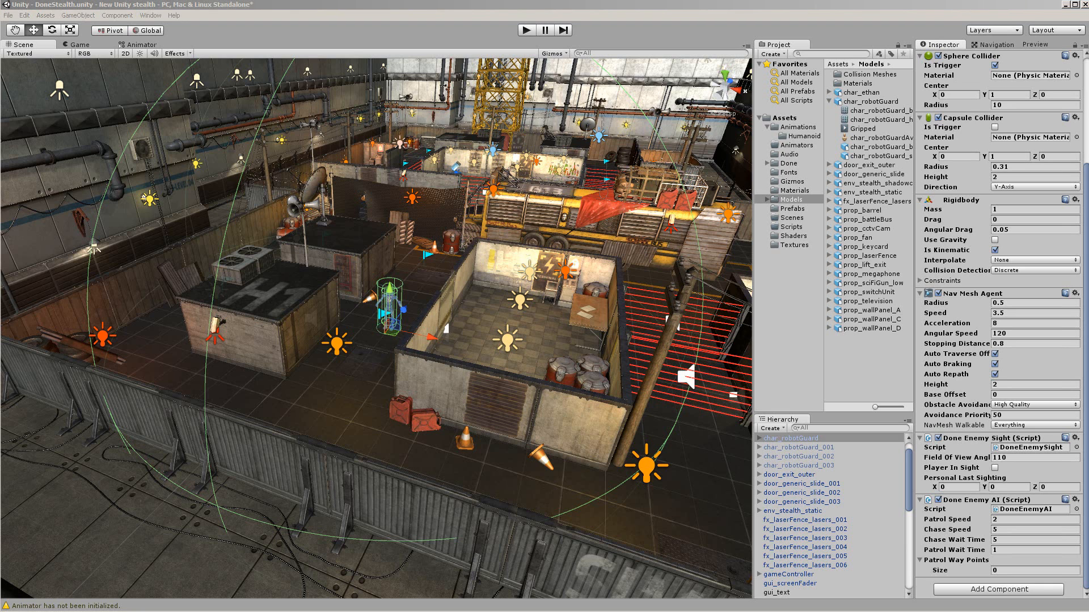
{"action": "left_click", "coordinate": [525, 33]}
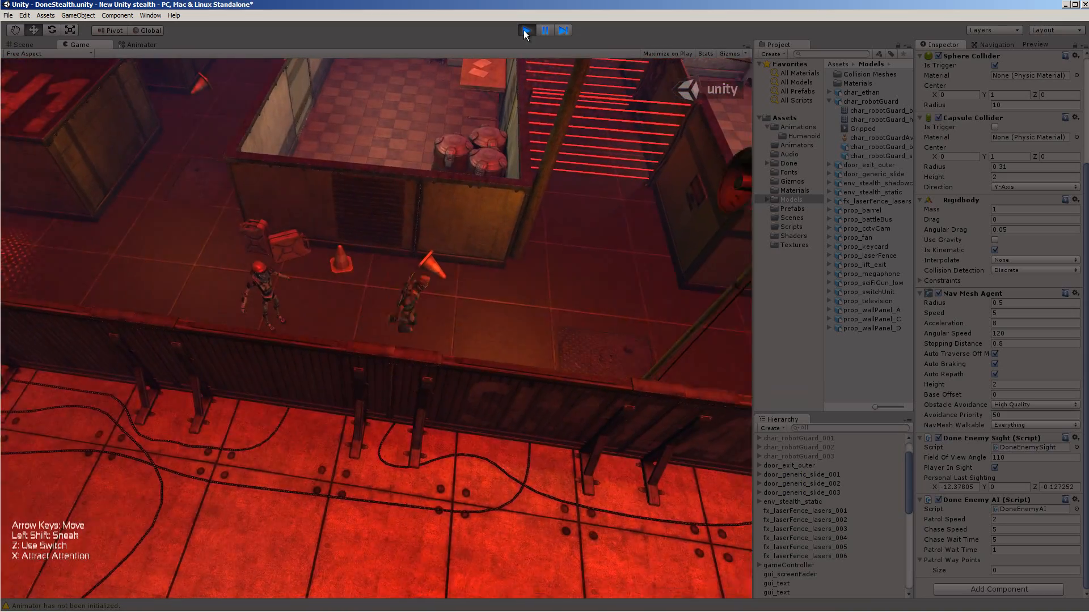
{"action": "left_click", "coordinate": [524, 32]}
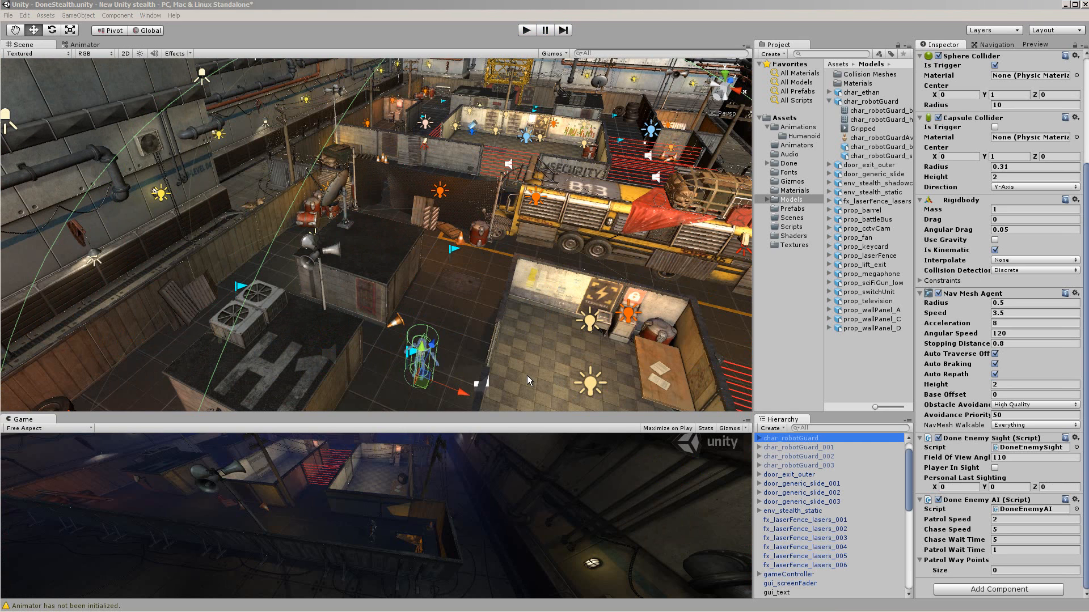
- Inspect the four patrol waypoints around the H1 building: wayPoint_002, wayPoint_004, wayPoint_001 and wayPoint_003
{"action": "left_click", "coordinate": [454, 254]}
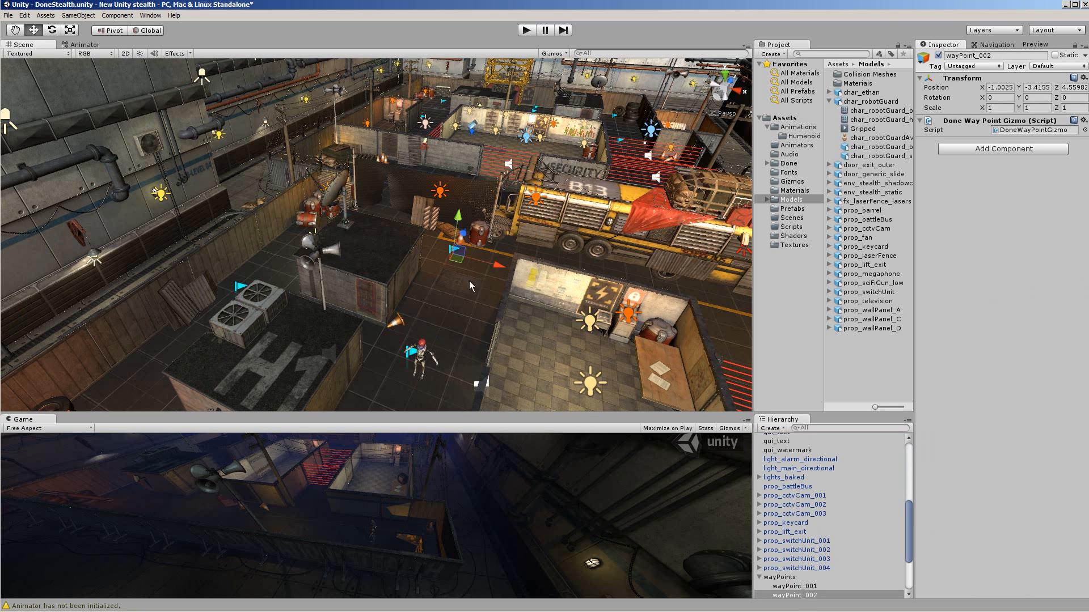
{"action": "left_click", "coordinate": [414, 348]}
{"action": "key", "text": "f"}
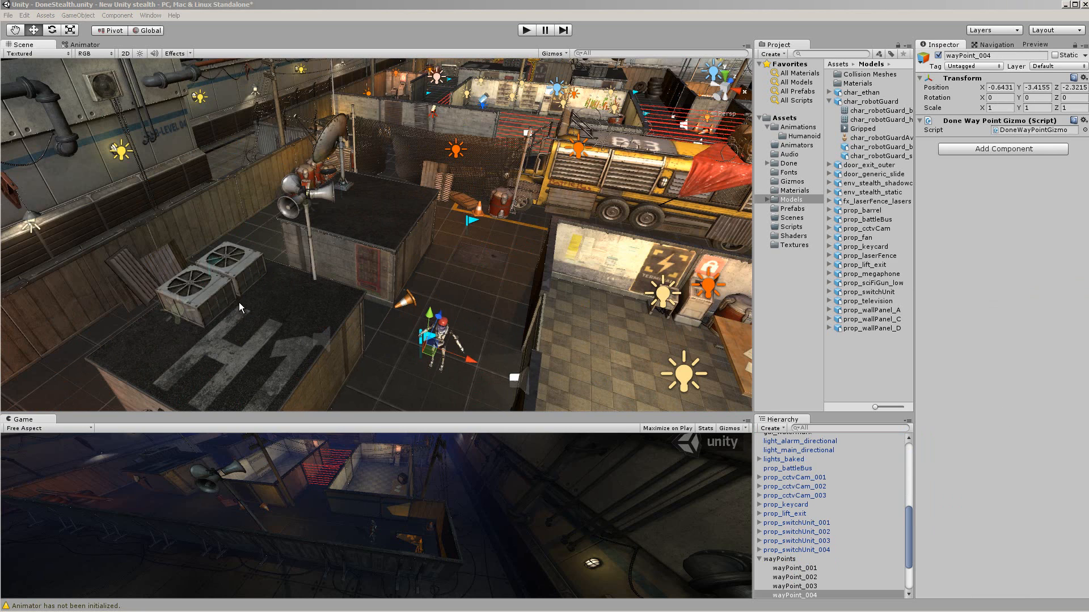
{"action": "left_click_drag", "start_coordinate": [239, 301], "coordinate": [314, 308], "text": "alt"}
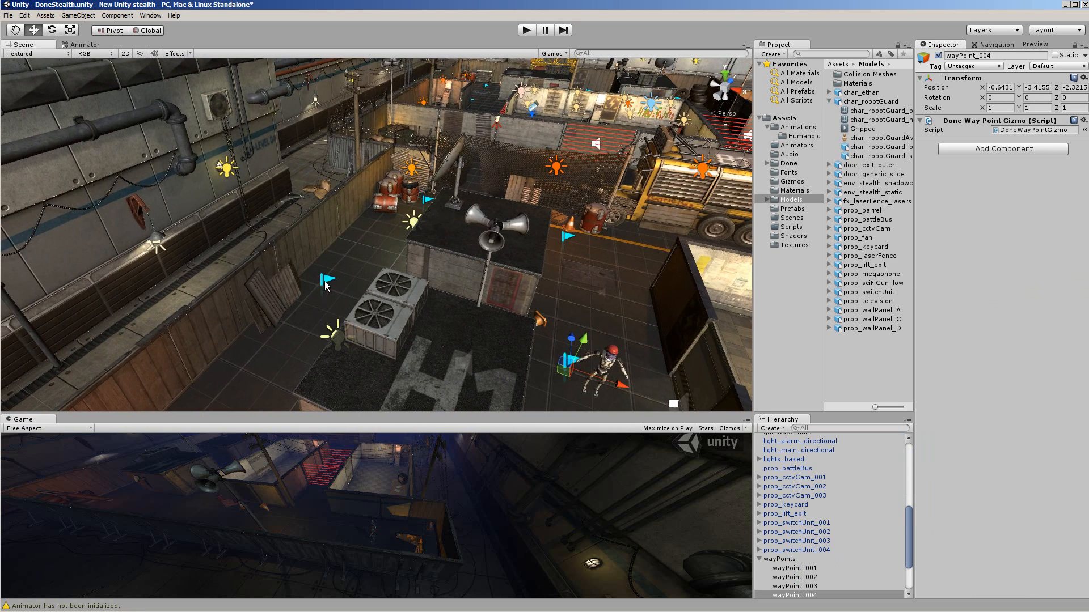
{"action": "left_click", "coordinate": [326, 284]}
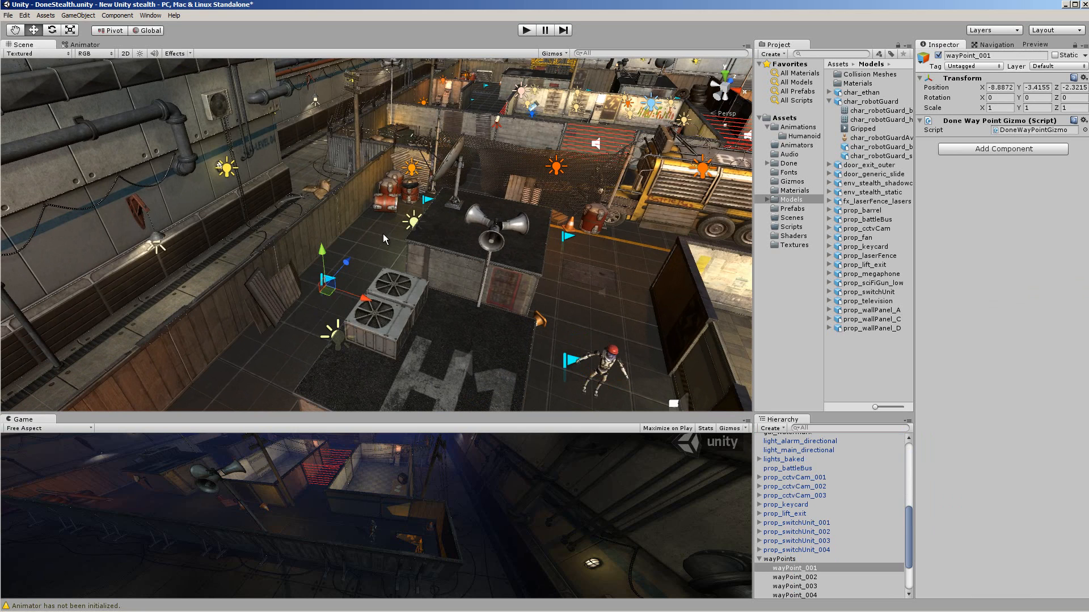
{"action": "left_click", "coordinate": [428, 201]}
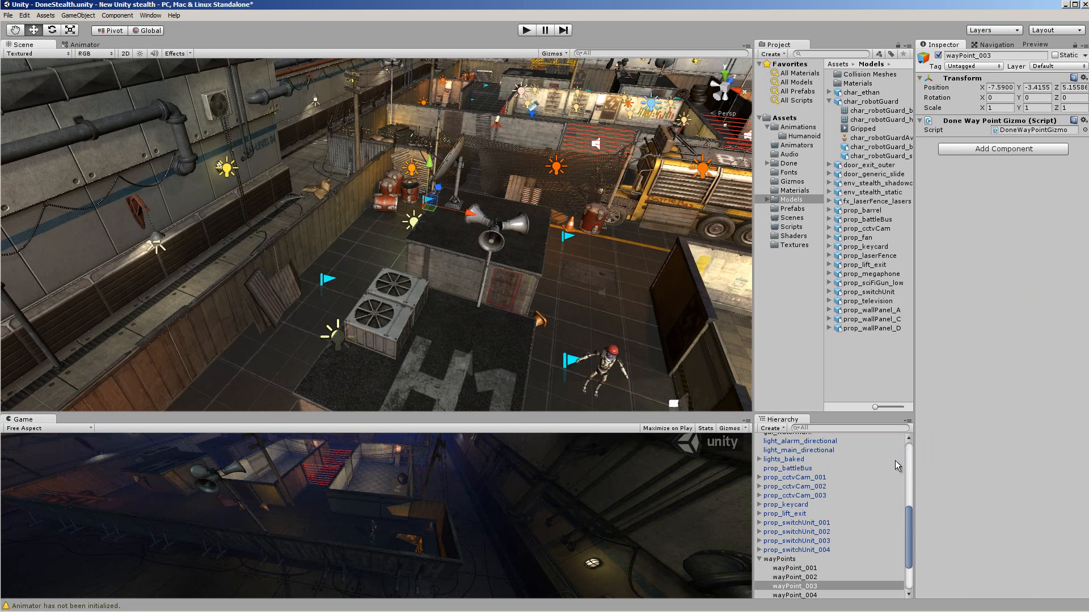
- Set the Patrol Way Points size to 4 in the Done Enemy AI script of char_robotGuard
{"action": "scroll", "coordinate": [907, 457], "scroll_direction": "up", "scroll_amount": 10}
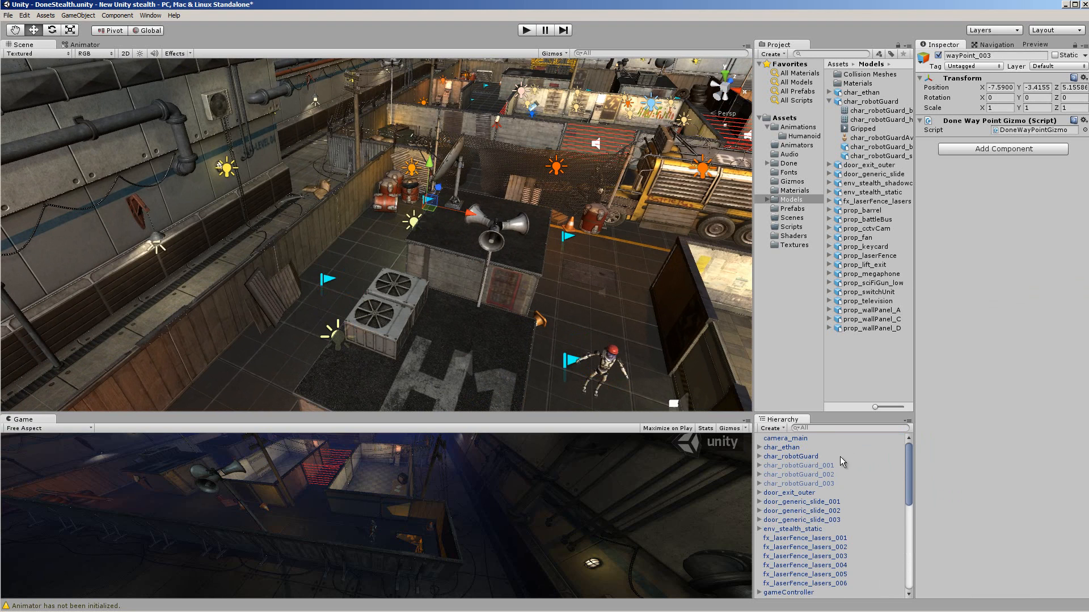
{"action": "left_click", "coordinate": [794, 460]}
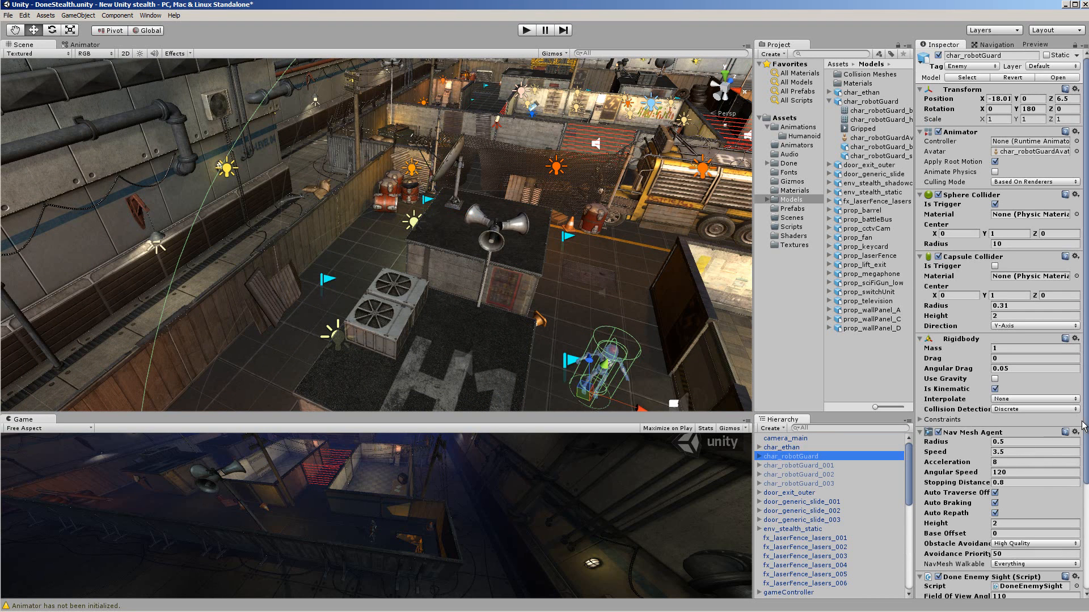
{"action": "scroll", "coordinate": [998, 317], "scroll_direction": "down", "scroll_amount": 5}
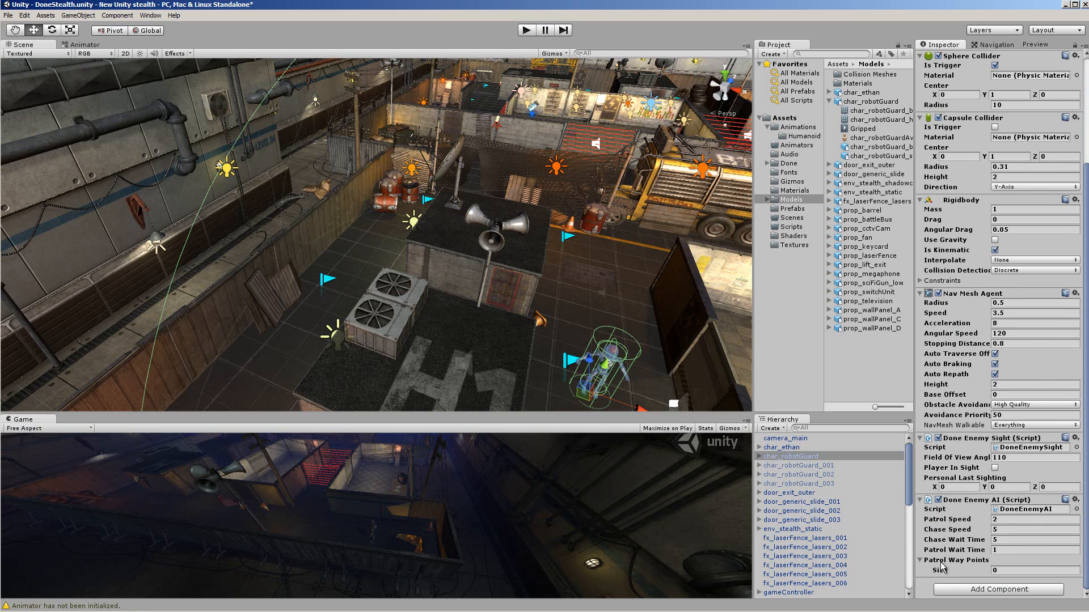
{"action": "left_click", "coordinate": [1000, 571]}
{"action": "key", "text": "Return"}
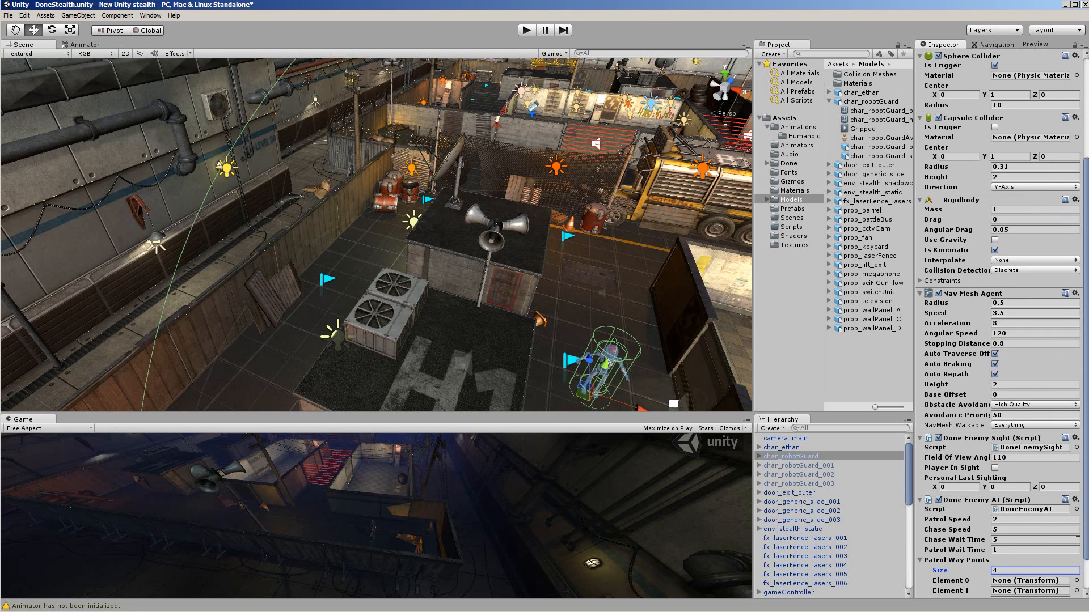
{"action": "scroll", "coordinate": [1086, 520], "scroll_direction": "down", "scroll_amount": 3}
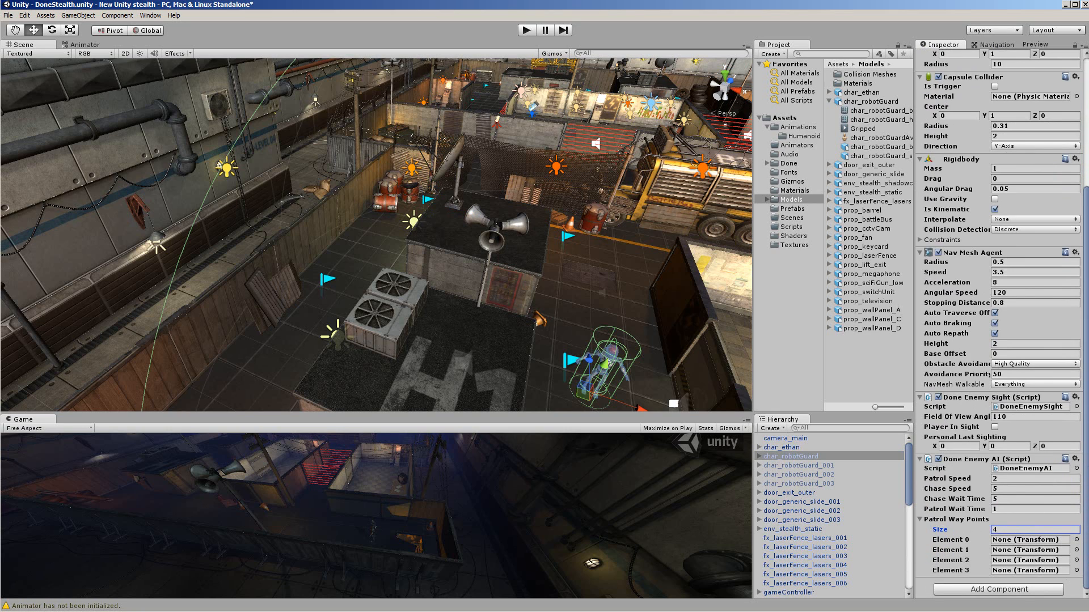
- Assign wayPoint_004, wayPoint_001, wayPoint_002 and wayPoint_003 to Patrol Way Points elements 0 to 3 in that order
{"action": "left_click", "coordinate": [1076, 540]}
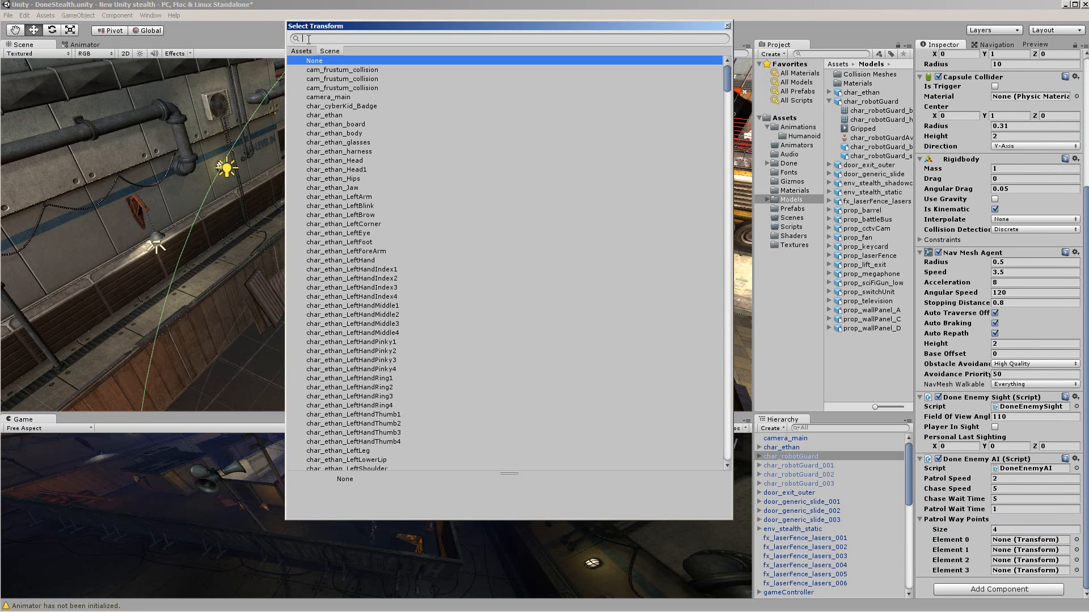
{"action": "type", "text": "wa"}
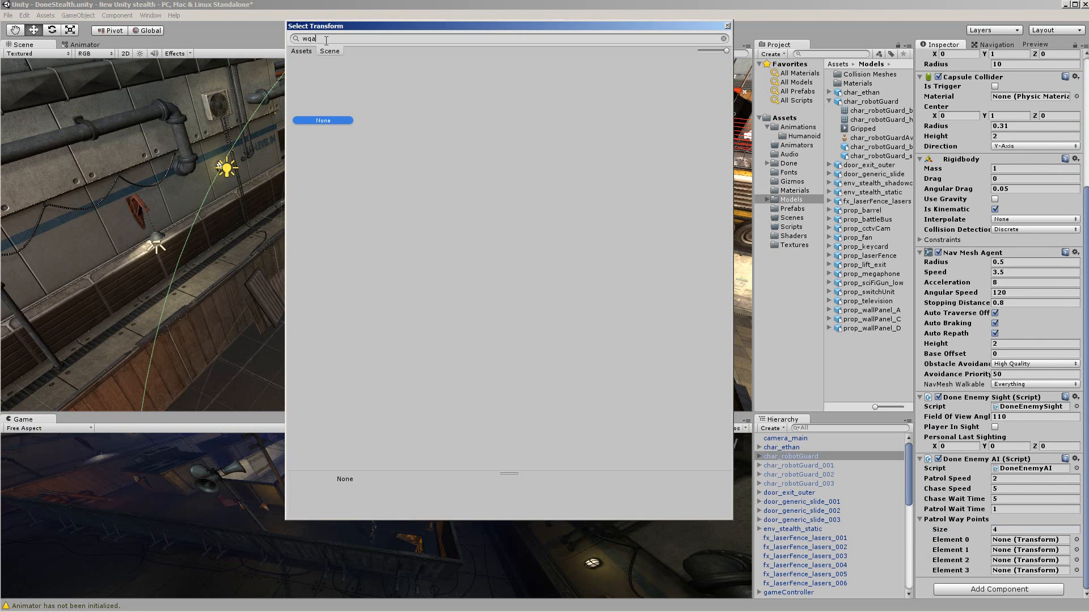
{"action": "key", "text": "BackSpace"}
{"action": "type", "text": "y"}
{"action": "key", "text": "BackSpace"}
{"action": "type", "text": "ay"}
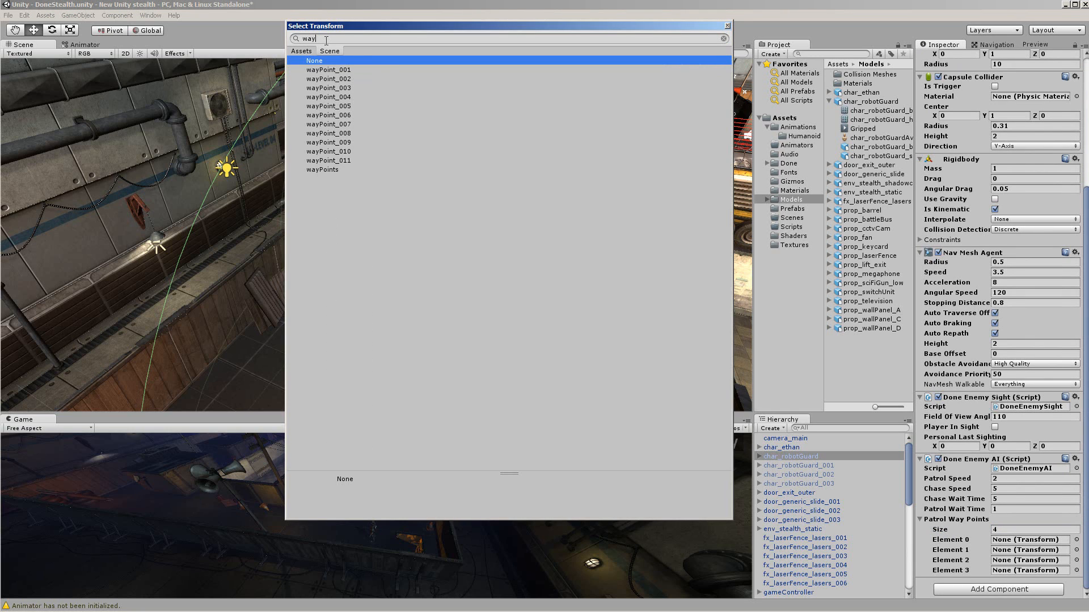
{"action": "left_click", "coordinate": [341, 100]}
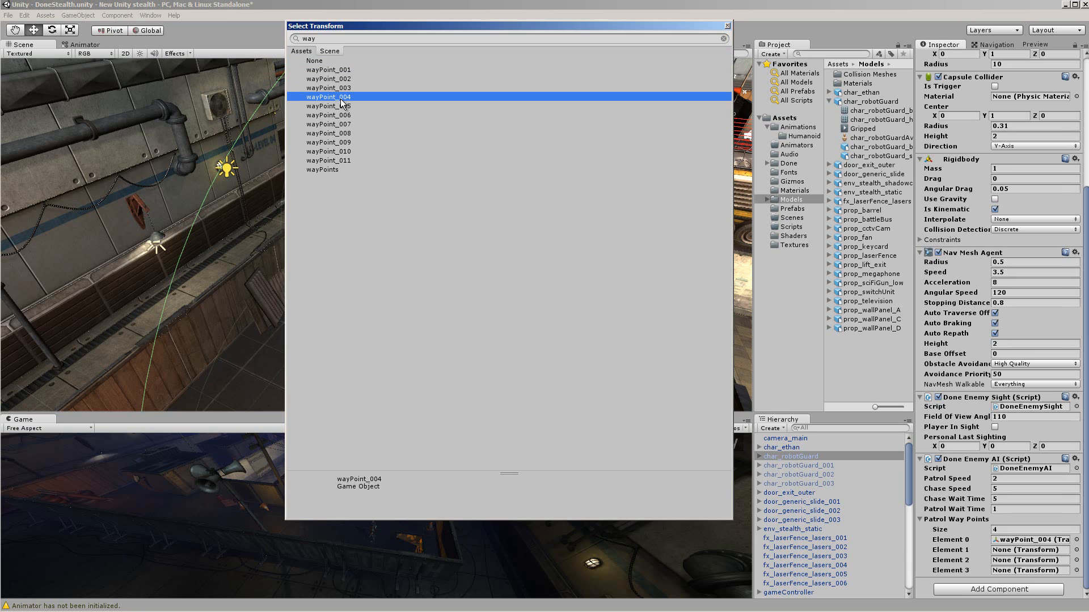
{"action": "left_click", "coordinate": [1077, 551]}
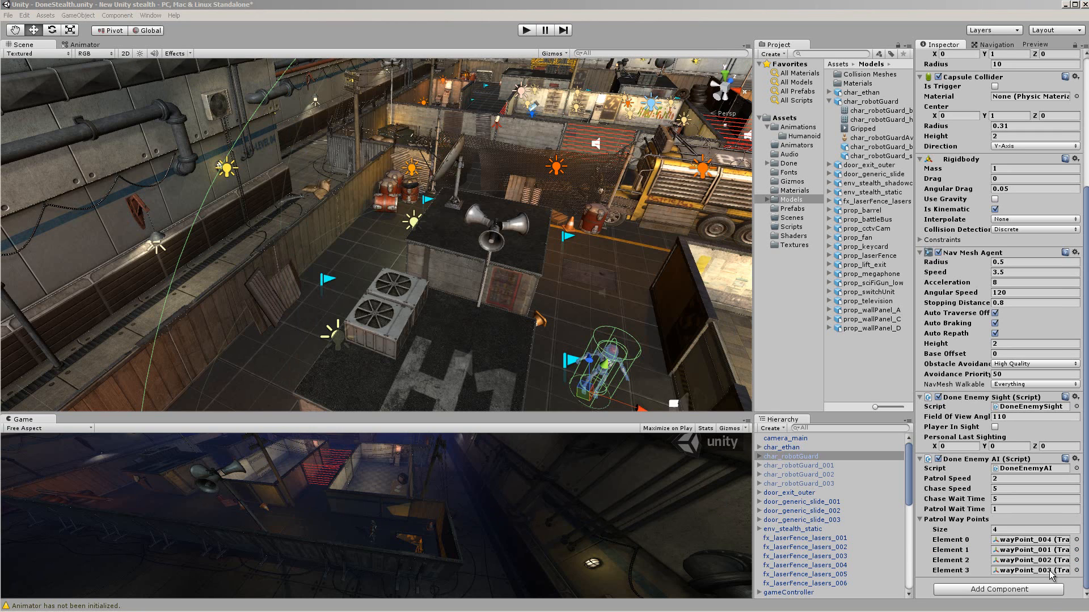
- Play-test the scene to check how char_robotGuard patrols and chases with its waypoints assigned, then stop the game
{"action": "scroll", "coordinate": [831, 510], "scroll_direction": "down", "scroll_amount": 1}
{"action": "left_click", "coordinate": [524, 30]}
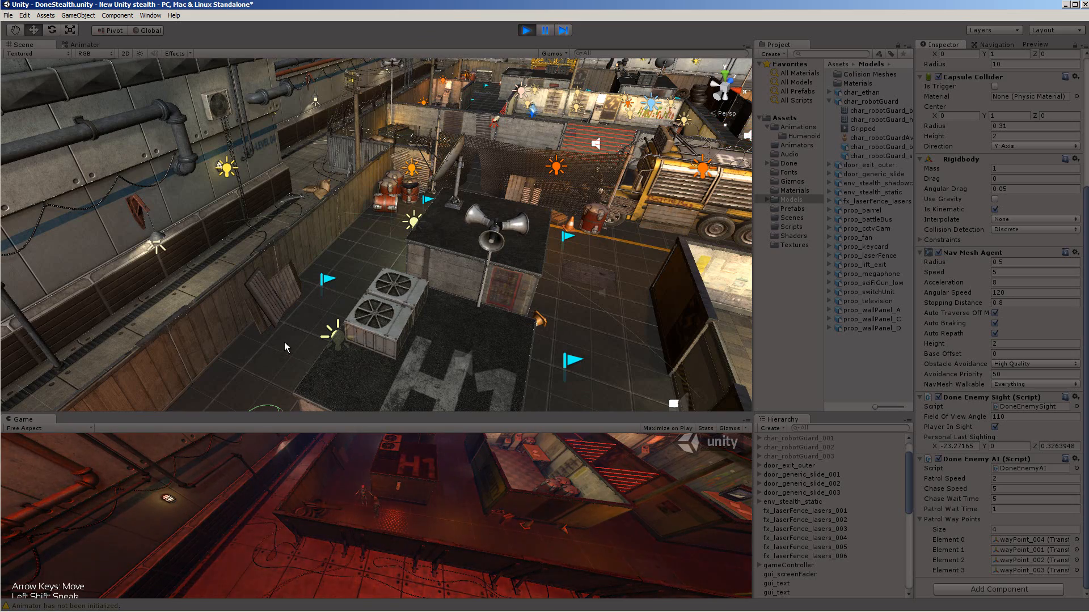
{"action": "middle_click_drag", "start_coordinate": [284, 342], "coordinate": [292, 215]}
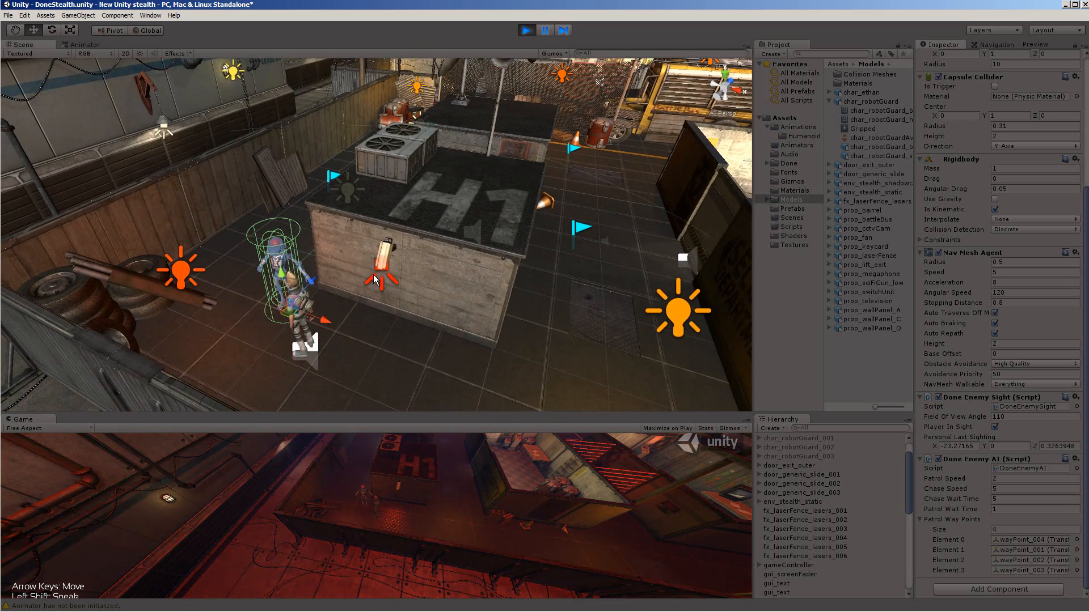
{"action": "key", "text": "ctrl+p"}
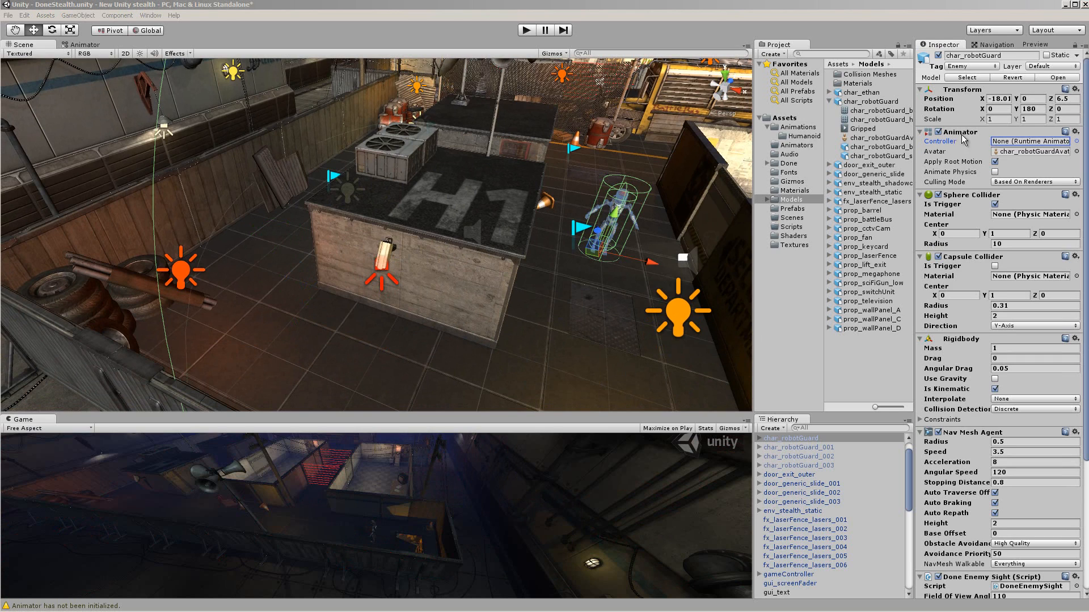
- Assign DoneEnemyAnimator as the Animator controller of char_robotGuard
{"action": "left_click", "coordinate": [1077, 142]}
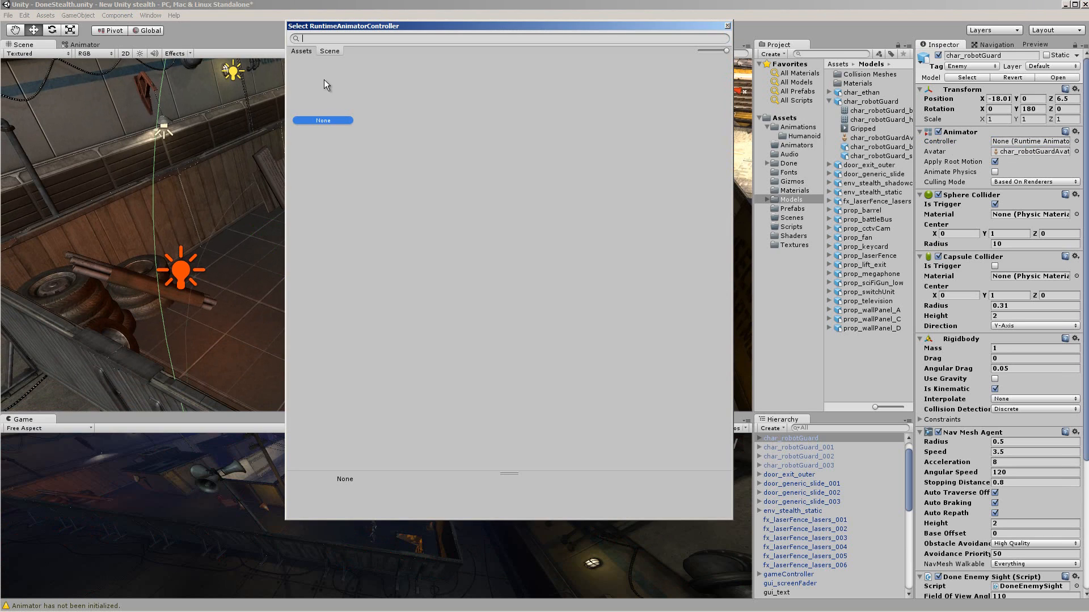
{"action": "left_click", "coordinate": [310, 54]}
{"action": "left_click", "coordinate": [332, 79]}
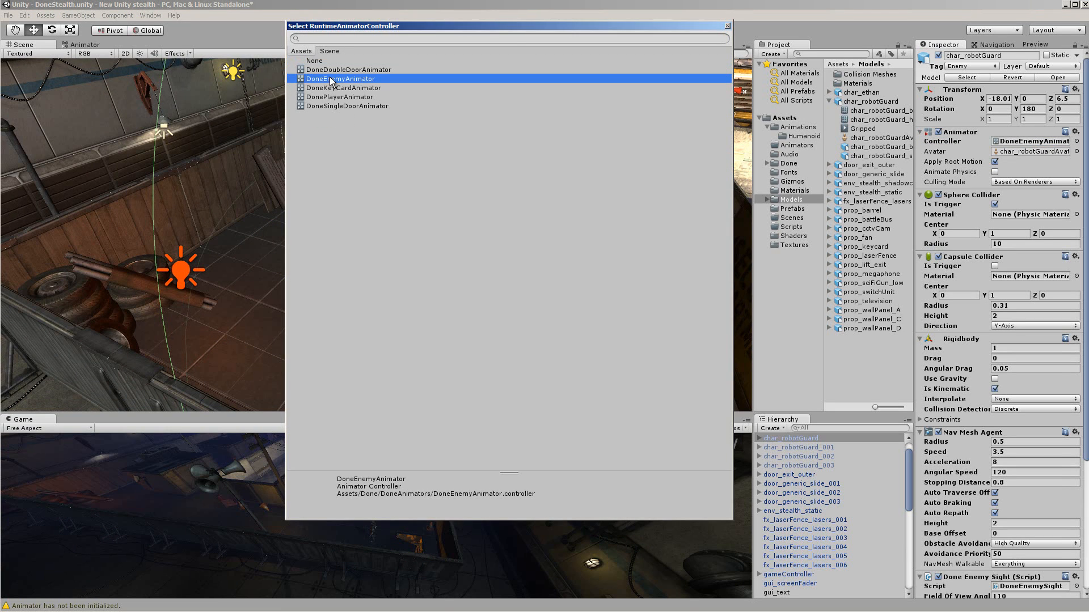
{"action": "left_click", "coordinate": [728, 26]}
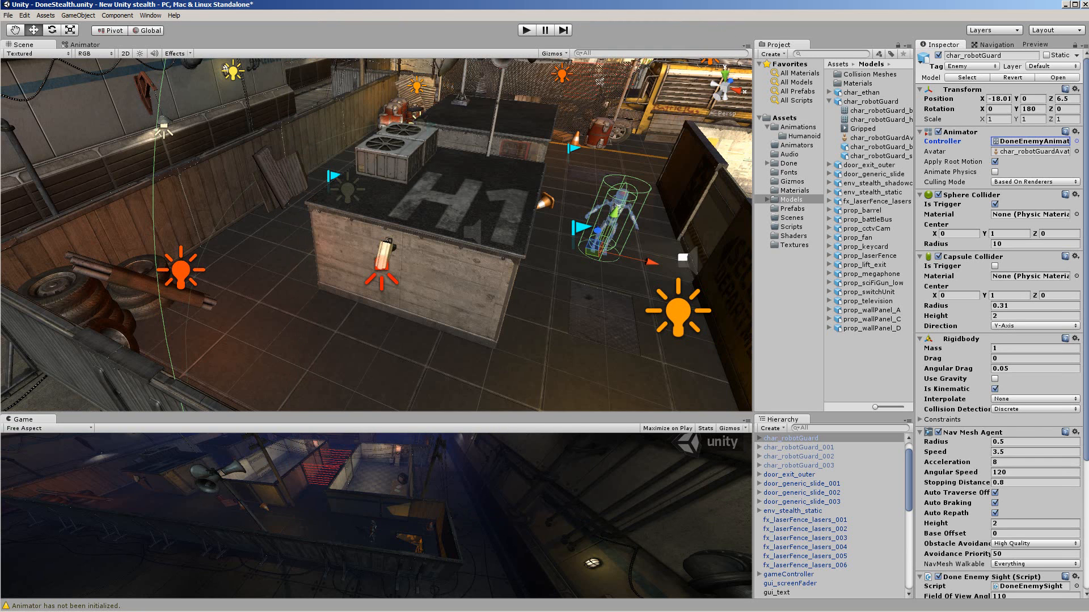
- Review the enemy script settings on char_robotGuard and play-test its patrol with the animator controller assigned
{"action": "scroll", "coordinate": [998, 283], "scroll_direction": "down", "scroll_amount": 5}
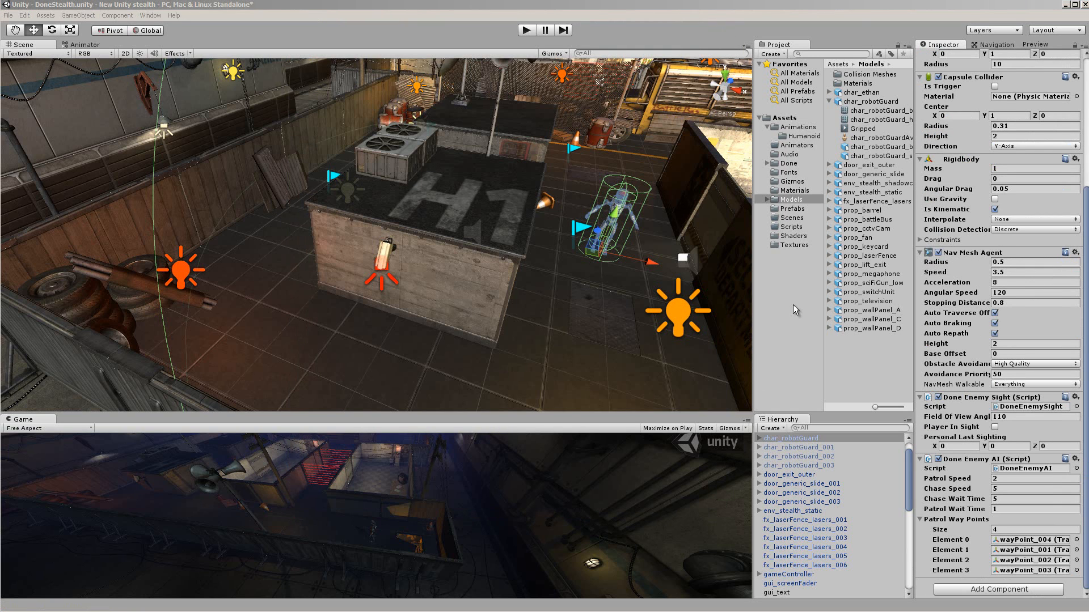
{"action": "left_click", "coordinate": [526, 34]}
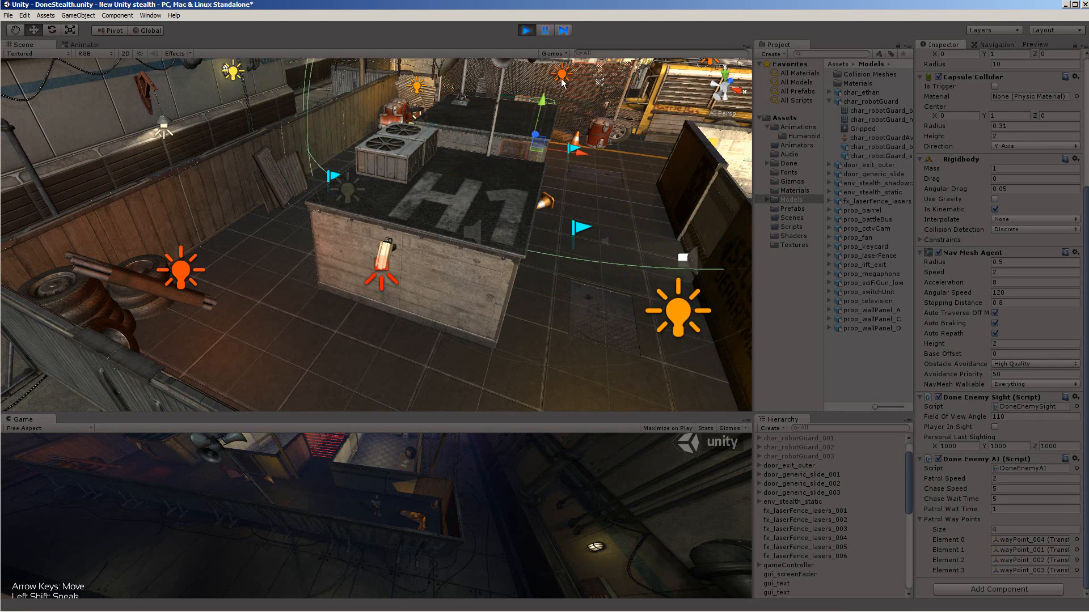
{"action": "left_click", "coordinate": [528, 31]}
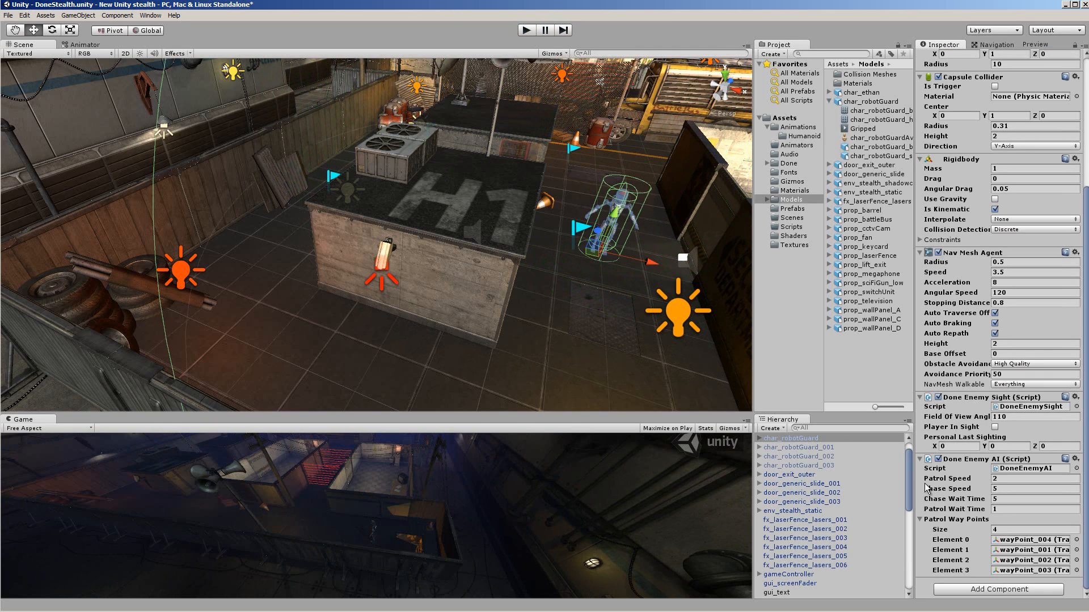
- Add the Done Enemy Animation script to char_robotGuard
{"action": "left_click", "coordinate": [1012, 590]}
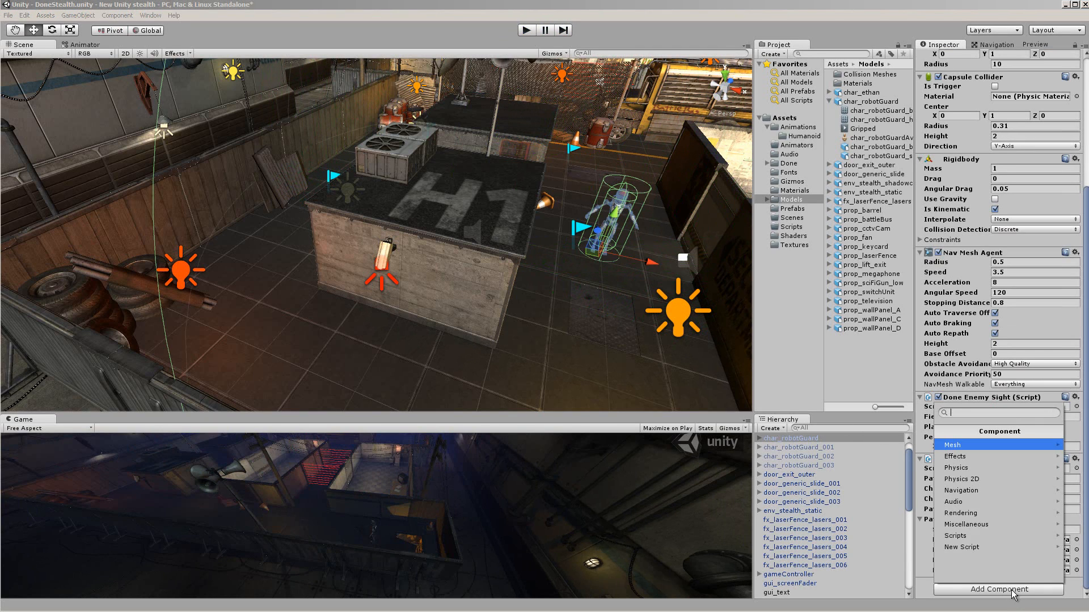
{"action": "left_click", "coordinate": [1010, 536]}
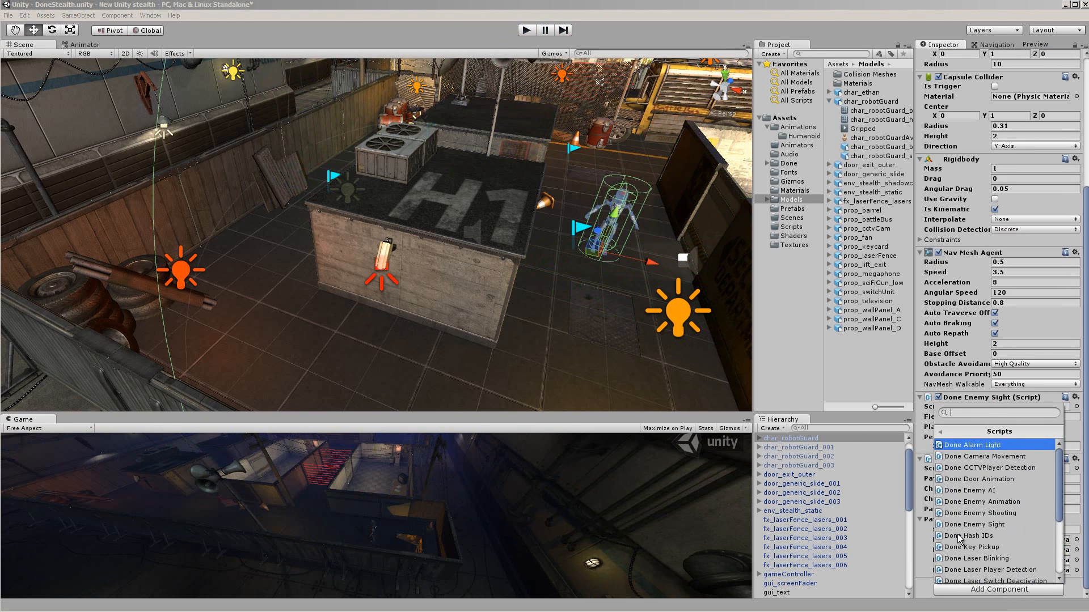
{"action": "left_click", "coordinate": [1012, 502]}
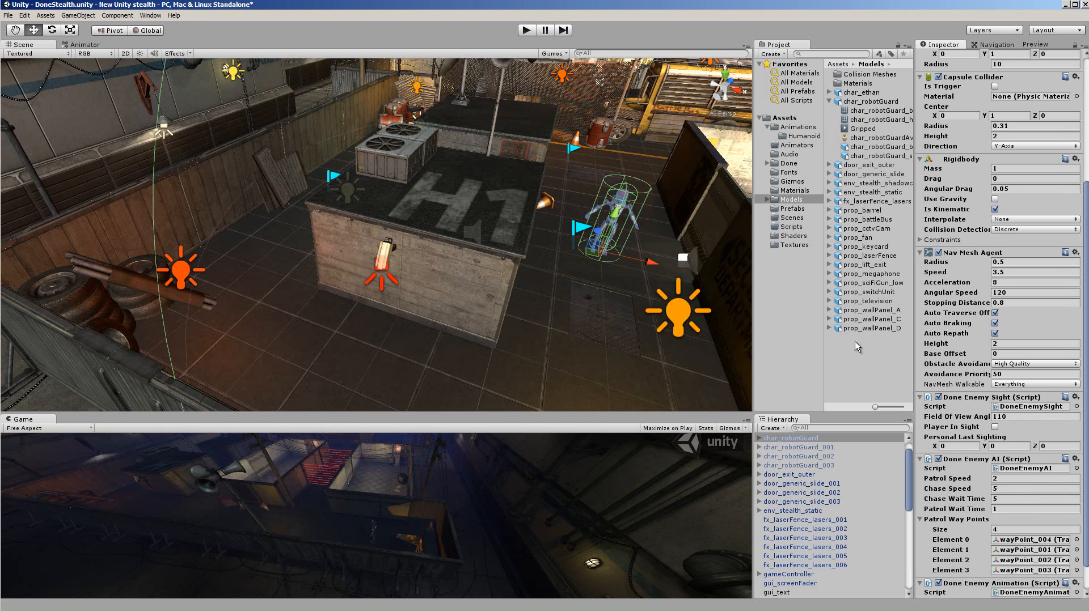
- Play-test the guard with its animation script, then add the Done Enemy Shooting script to char_robotGuard
{"action": "left_click", "coordinate": [525, 30]}
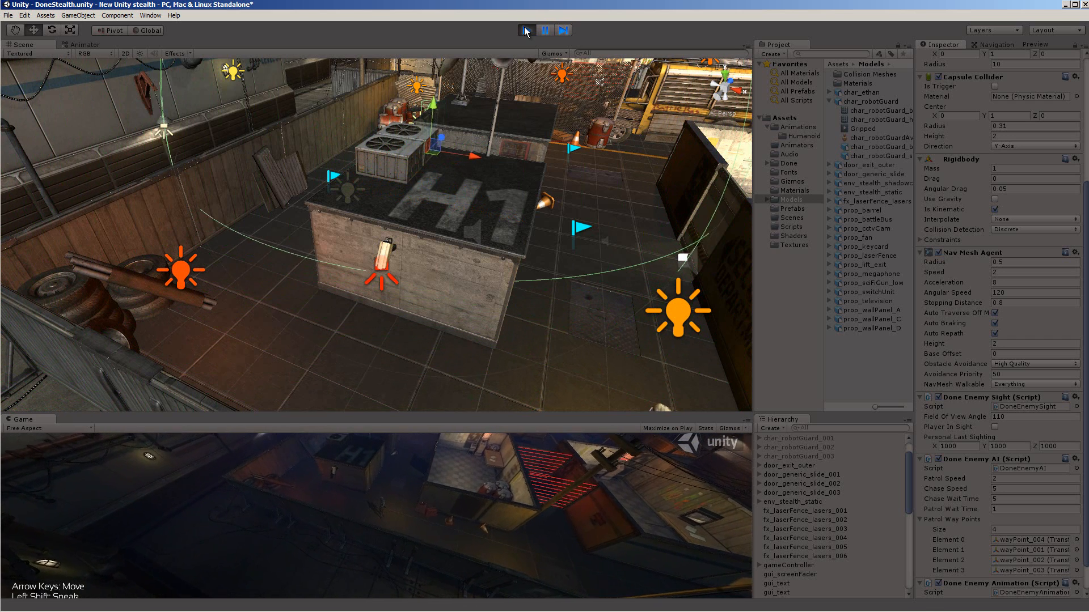
{"action": "left_click", "coordinate": [526, 30]}
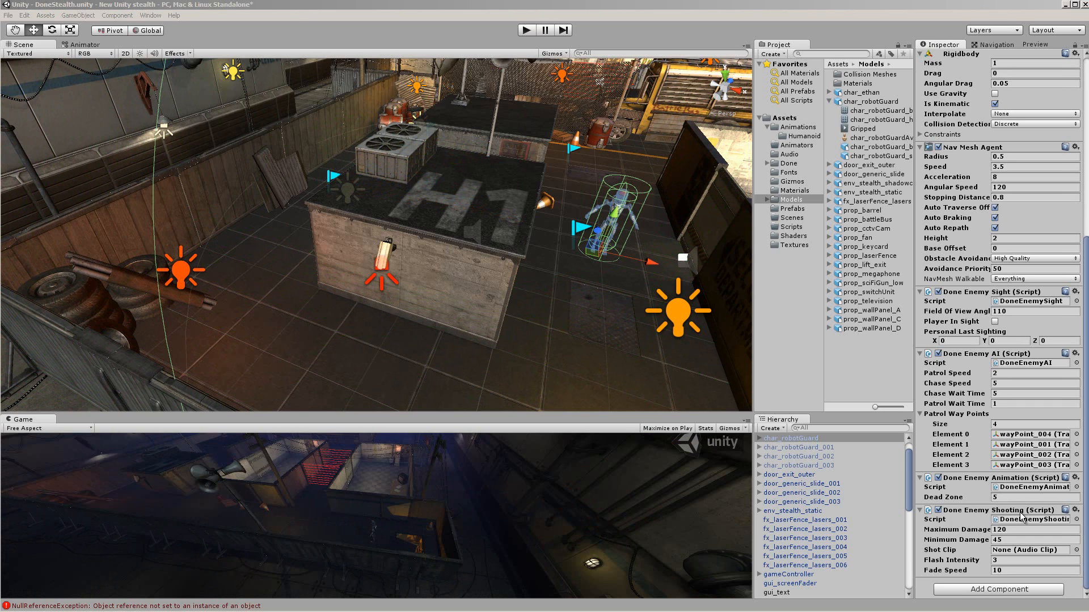
- Delete char_robotGuard and play-test the scene with the ready-made char_robotGuard_001 in its place
{"action": "key", "text": "Delete"}
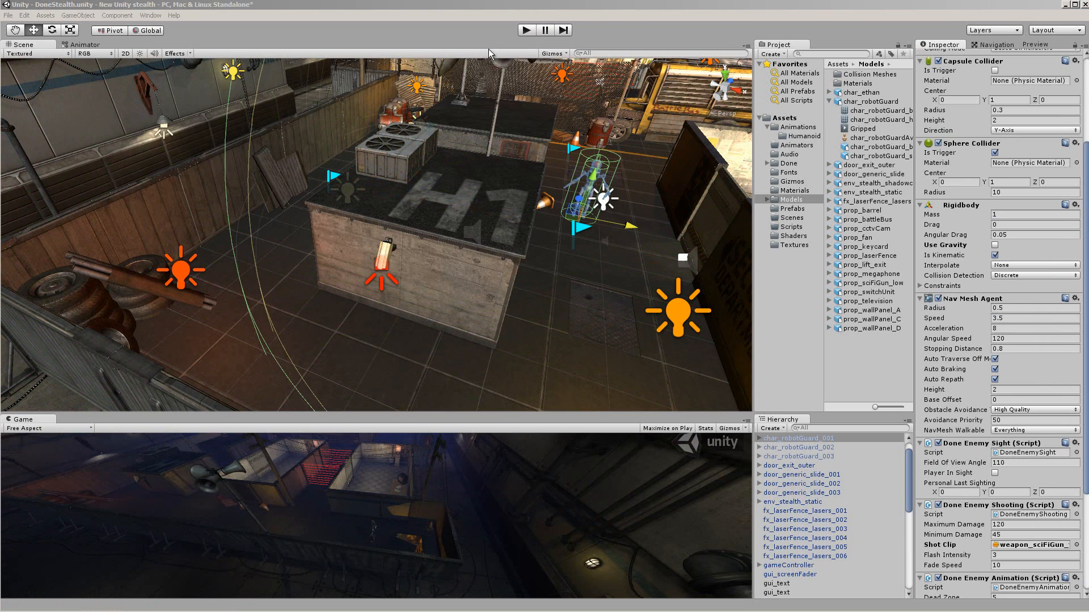
{"action": "left_click", "coordinate": [526, 30]}
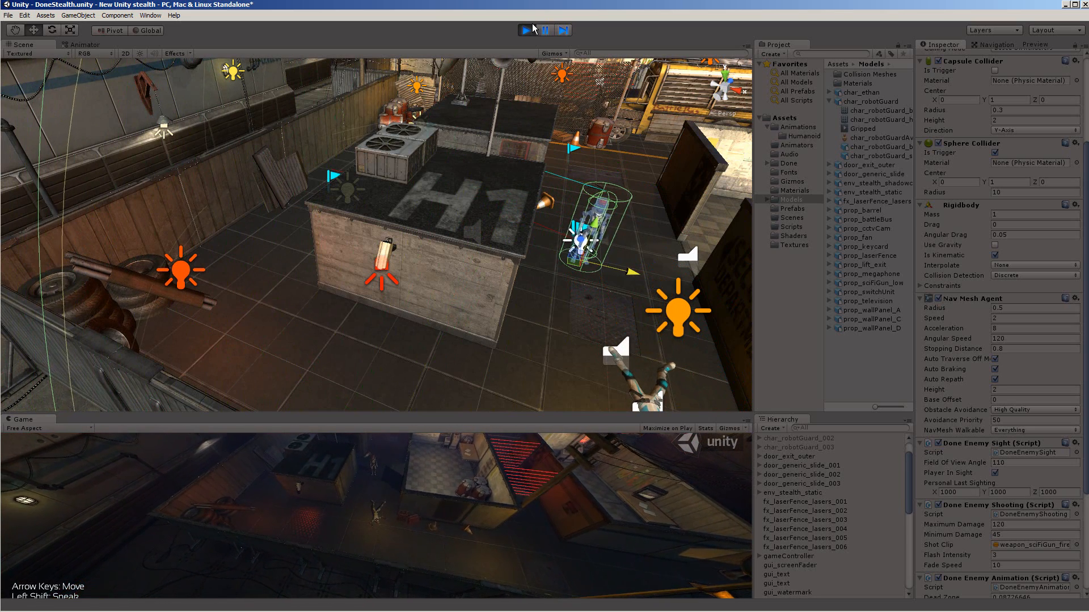
{"action": "left_click", "coordinate": [526, 30]}
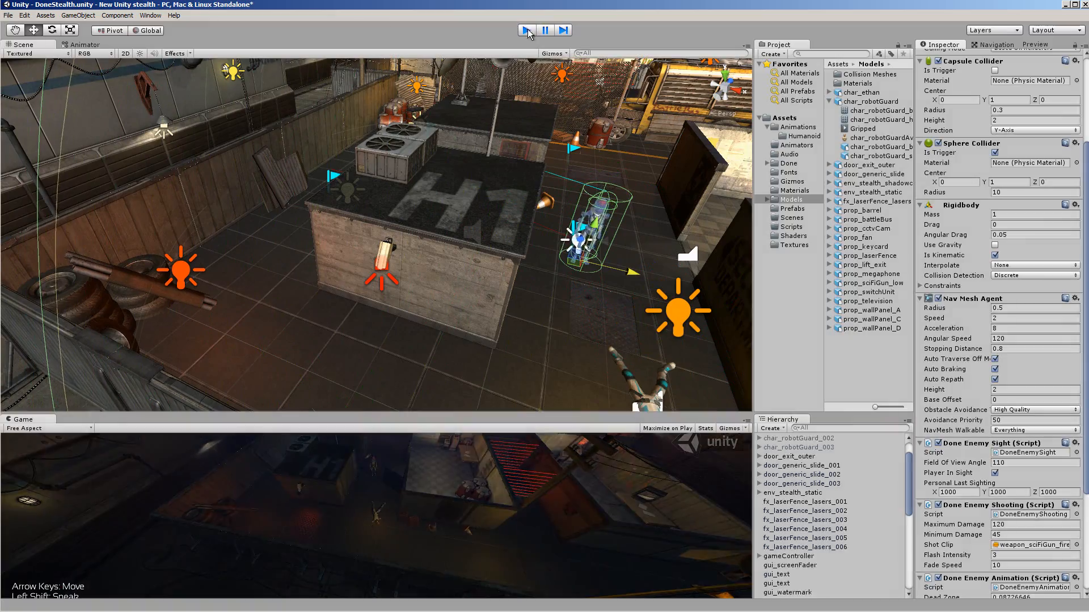